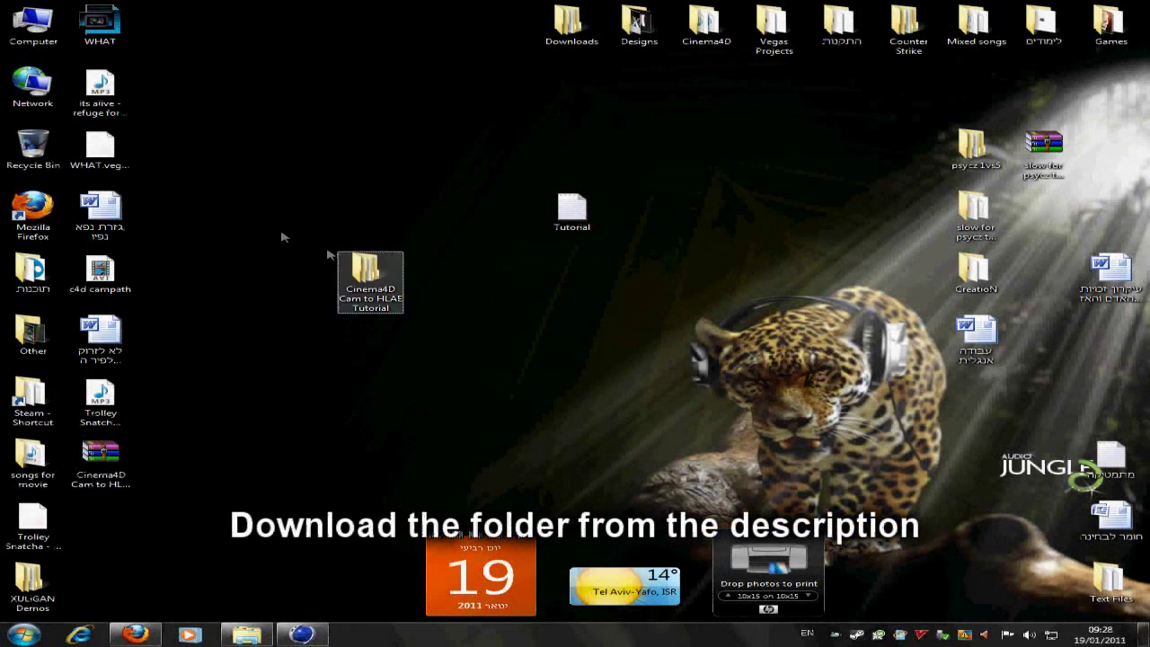
# - Open the Cinema4D Cam to HLAE Tutorial folder, look inside 3D Maps, and return
pyautogui.doubleClick(388, 270)
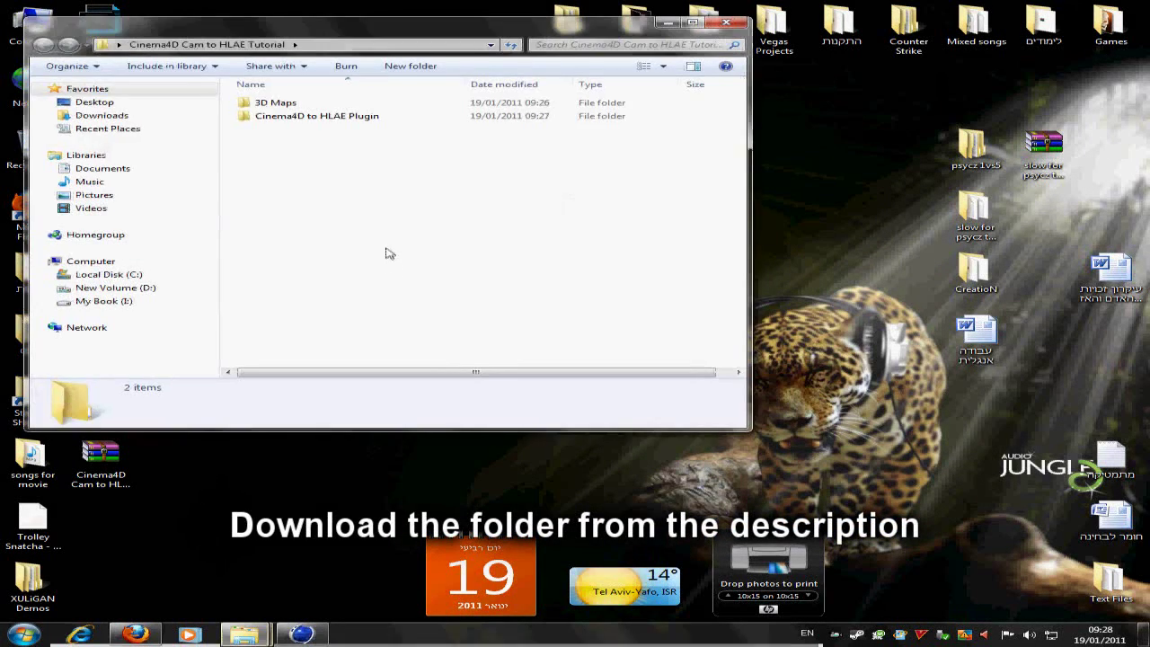
pyautogui.doubleClick(285, 104)
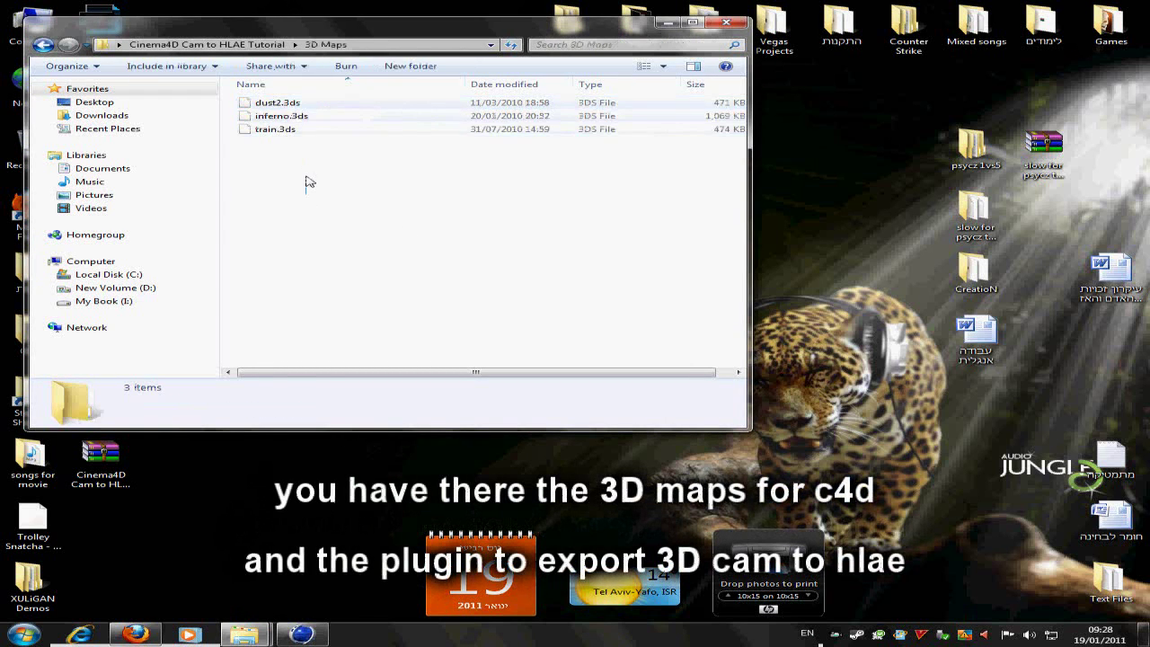
pyautogui.press('BackSpace')
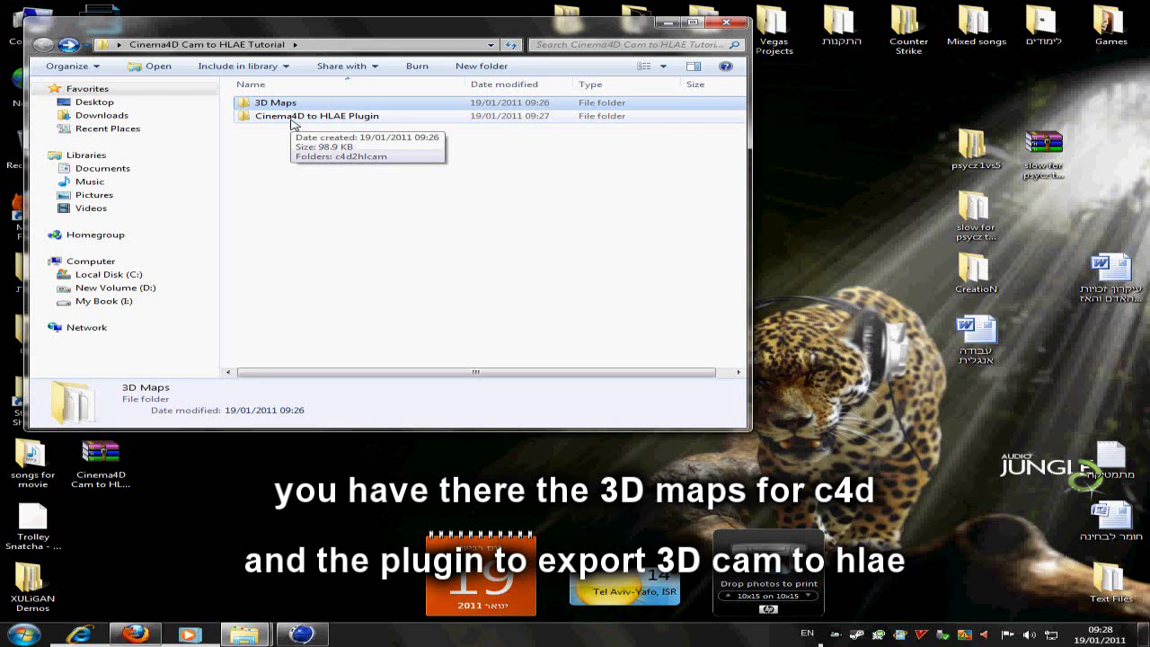
# - Open Cinema4D to HLAE Plugin > c4d2hlaecam and select all six plugin files
pyautogui.click(291, 117)
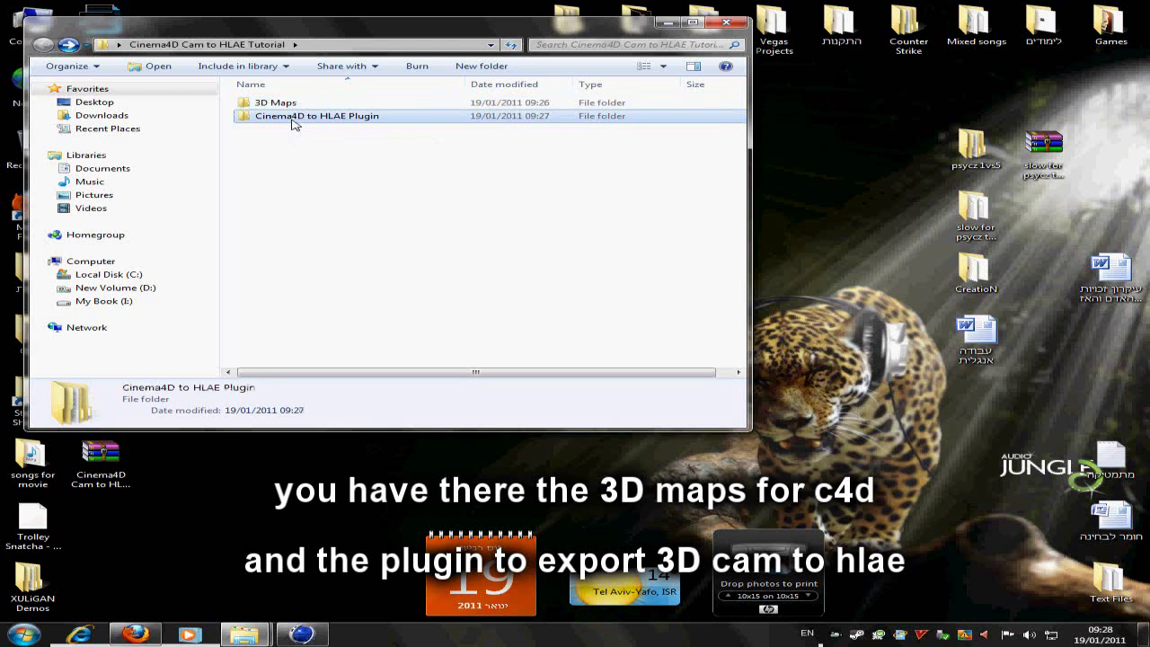
pyautogui.doubleClick(291, 117)
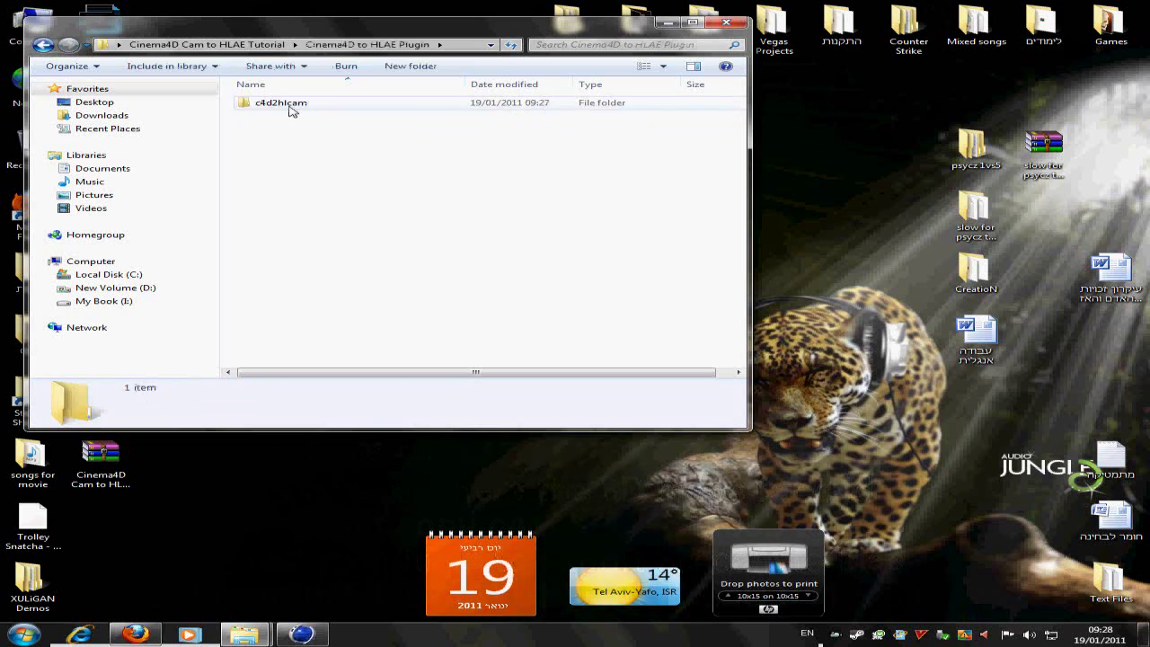
pyautogui.doubleClick(293, 106)
pyautogui.moveTo(315, 212); pyautogui.dragTo(250, 90)
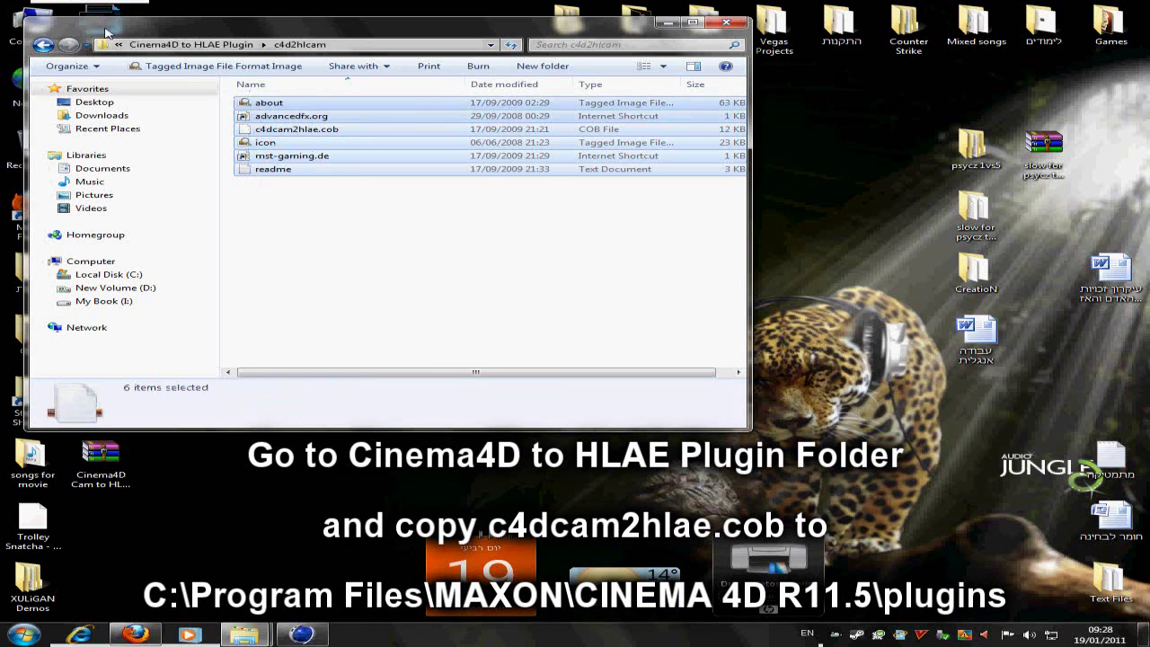
pyautogui.moveTo(105, 33); pyautogui.dragTo(312, 75)
# - Read the readme's installation instructions in Notepad, then close it and select c4dcam2hlae.cob
pyautogui.click(505, 234)
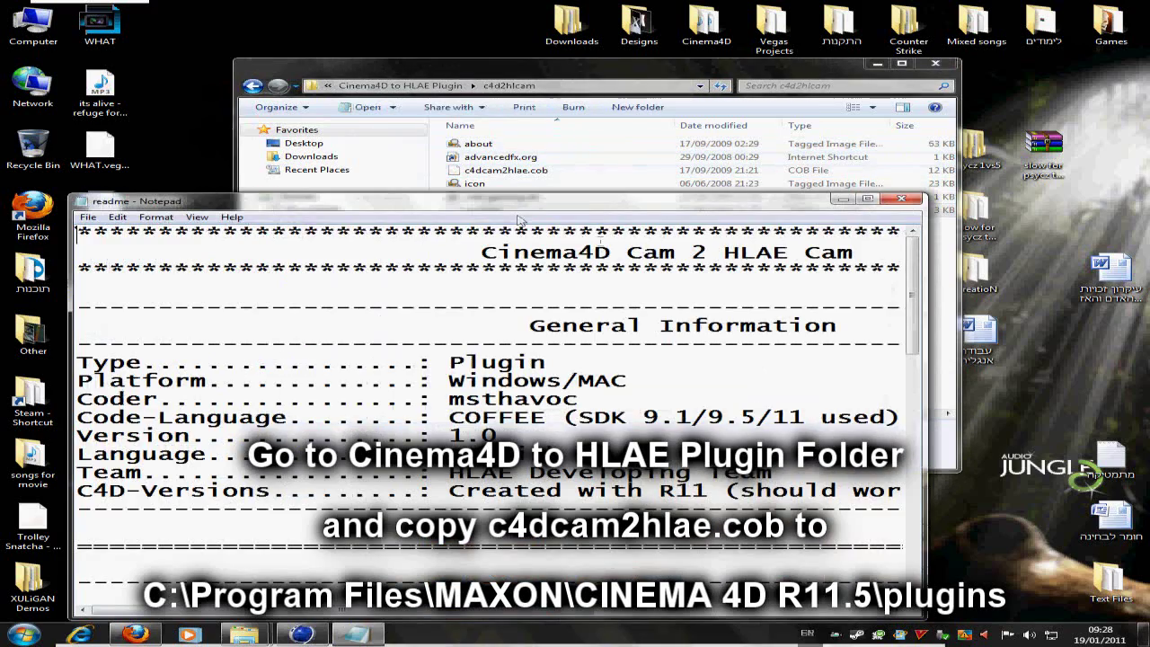
pyautogui.scroll(-3, 524, 221)
pyautogui.scroll(-1, 524, 221)
pyautogui.doubleClick(710, 198)
pyautogui.scroll(-1, 619, 298)
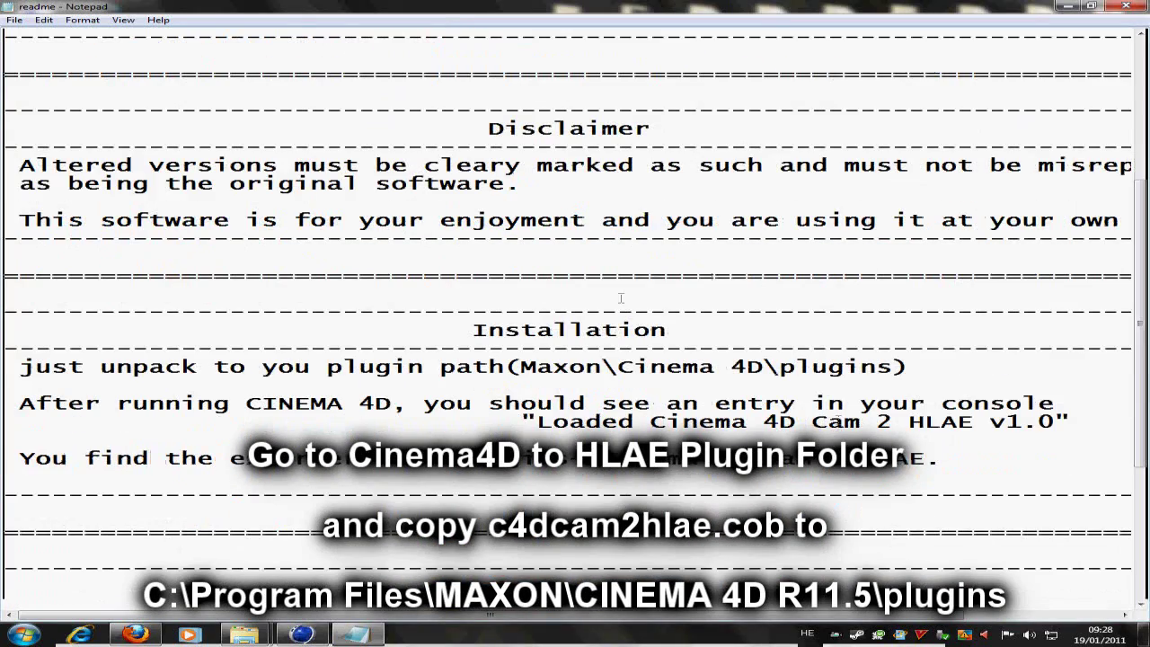
pyautogui.moveTo(11, 476); pyautogui.dragTo(5, 373)
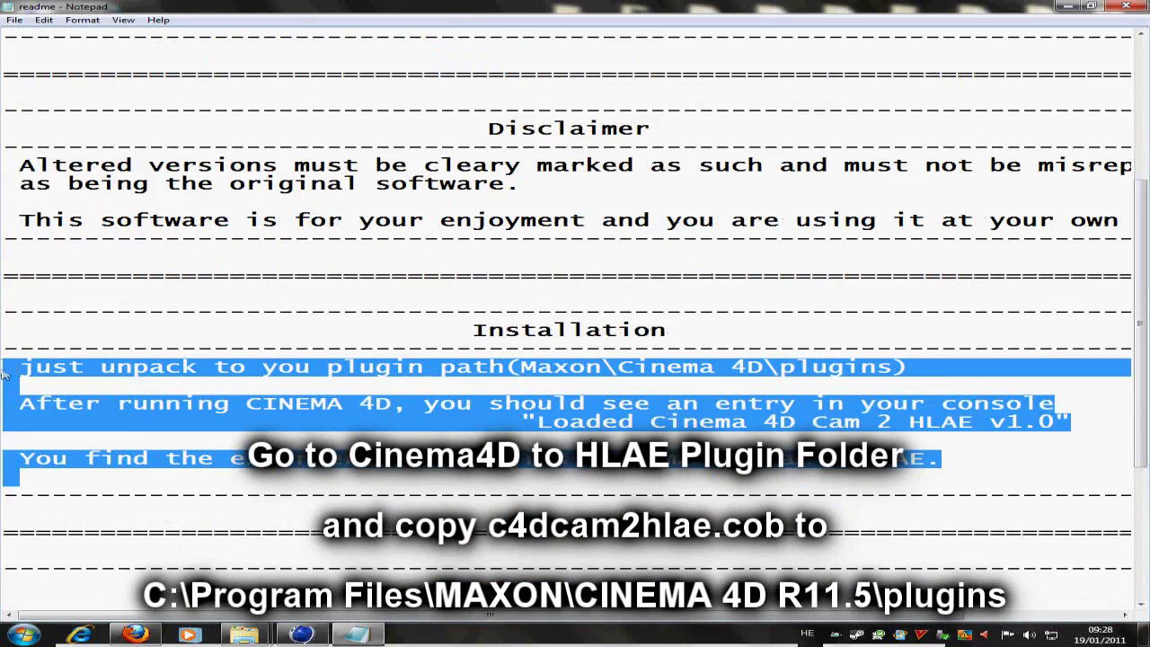
pyautogui.click(1138, 9)
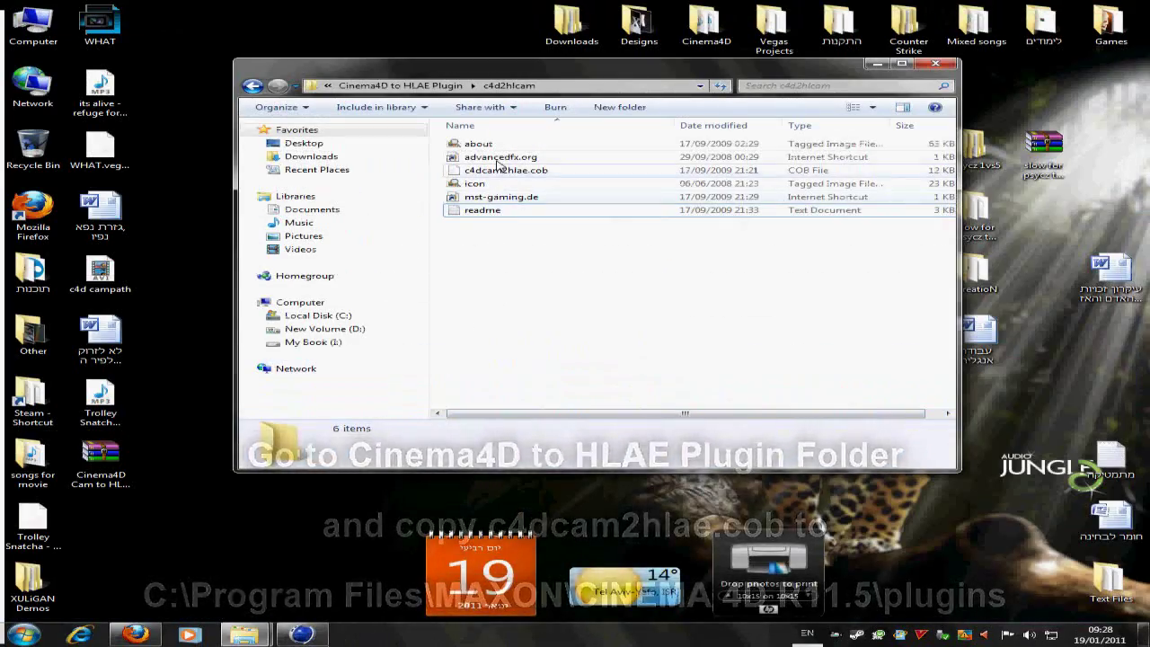
pyautogui.click(548, 171)
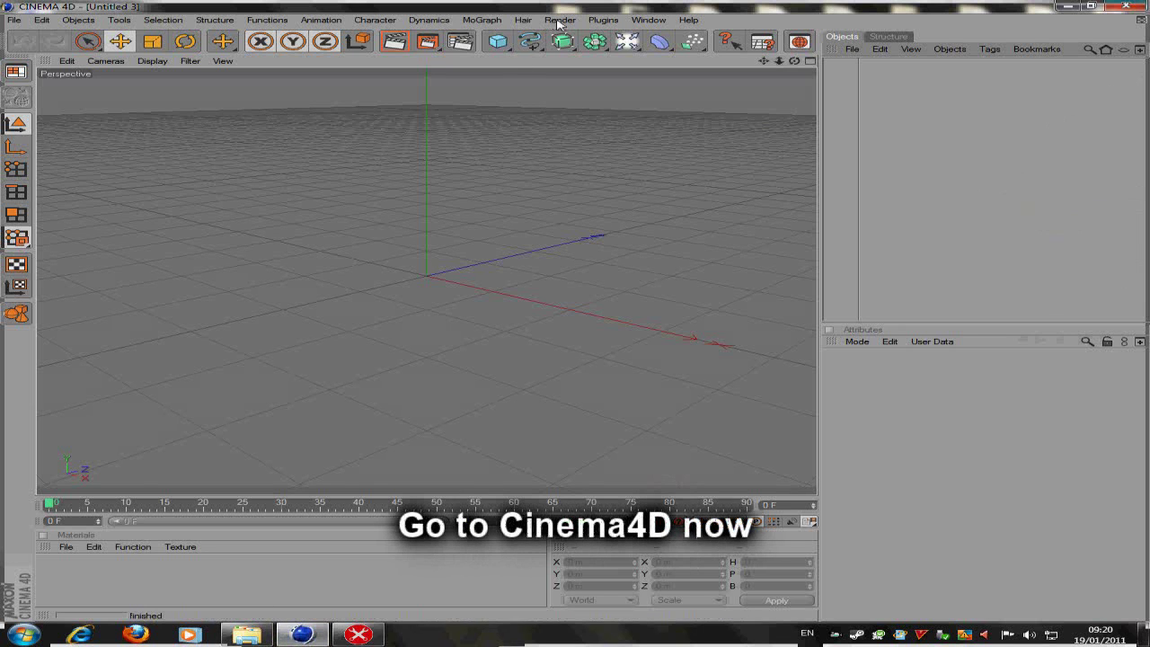
# - Merge dust2.3ds into the scene via File > Merge, keeping default 3D Studio import settings
pyautogui.click(16, 21)
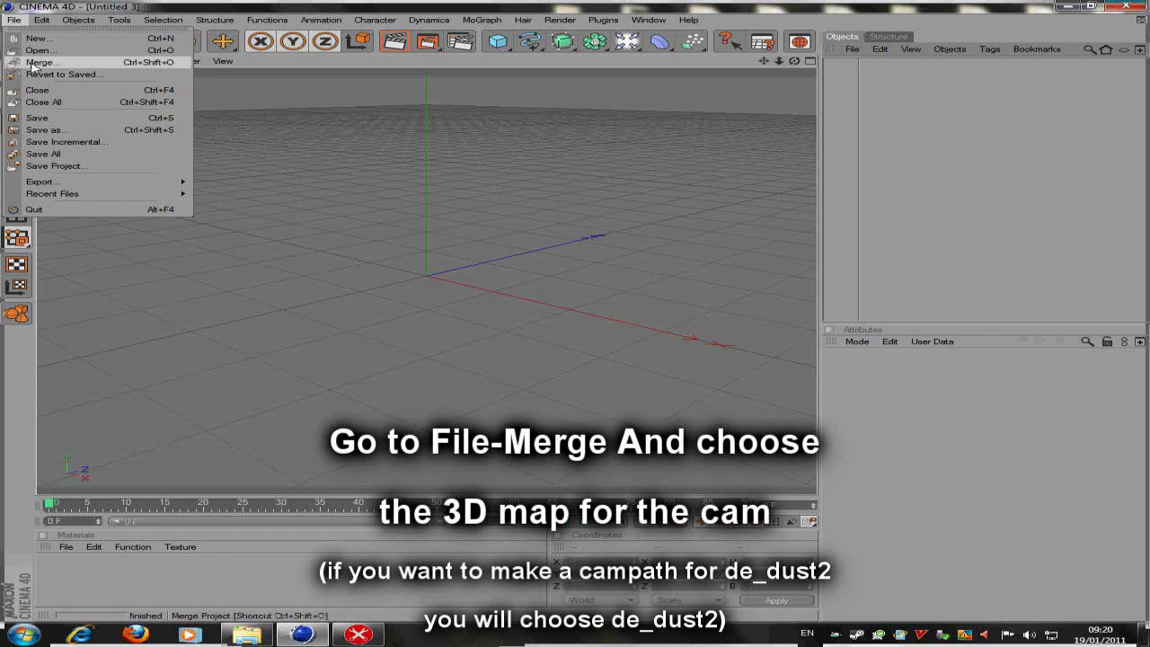
pyautogui.click(32, 63)
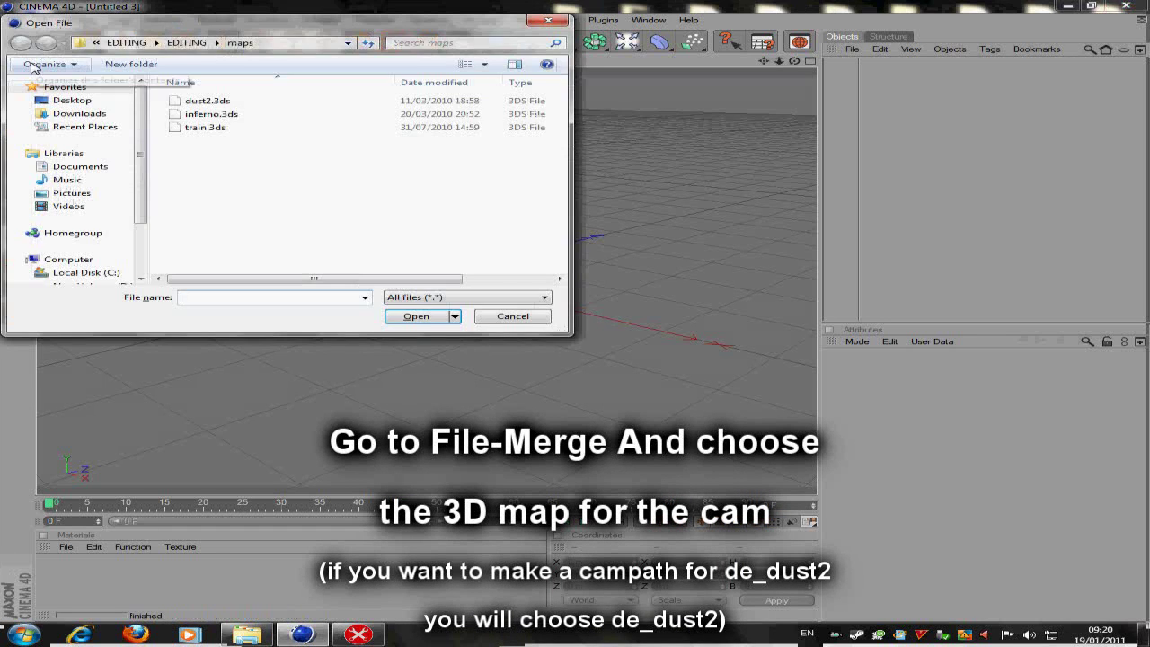
pyautogui.moveTo(234, 30); pyautogui.dragTo(559, 64)
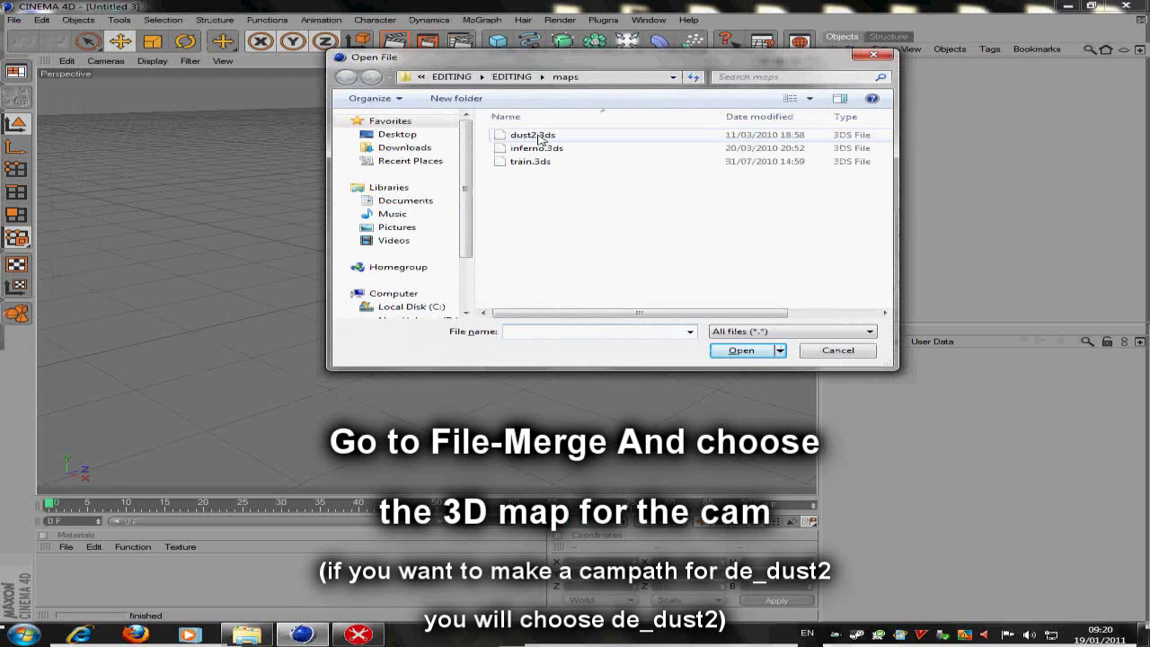
pyautogui.click(535, 148)
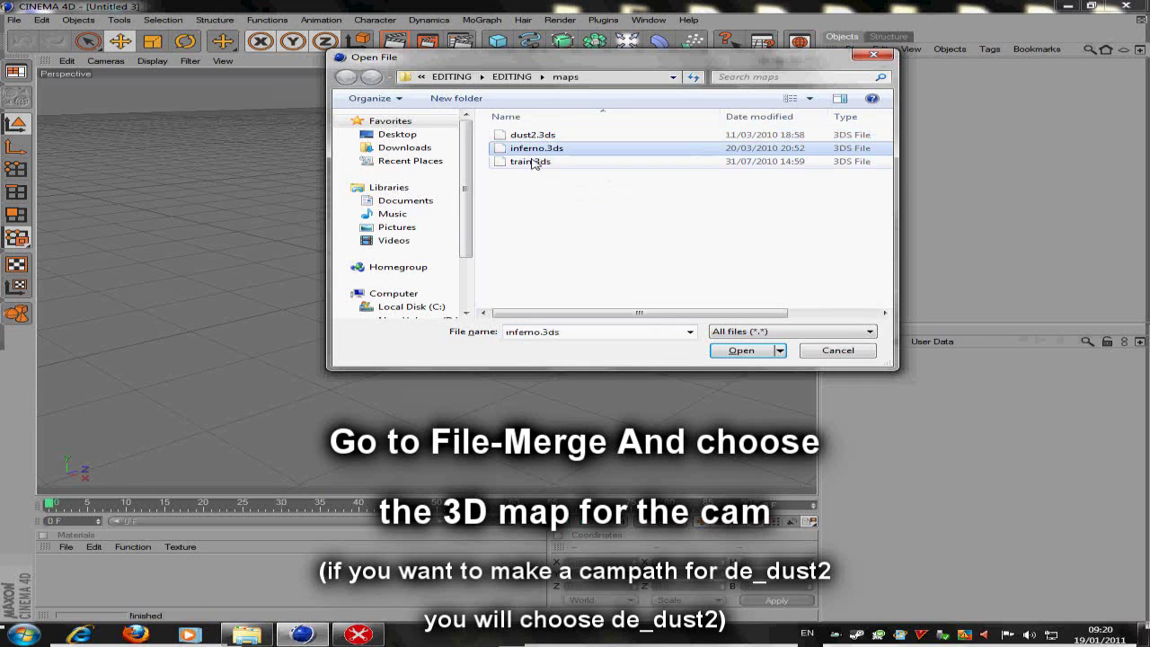
pyautogui.click(530, 161)
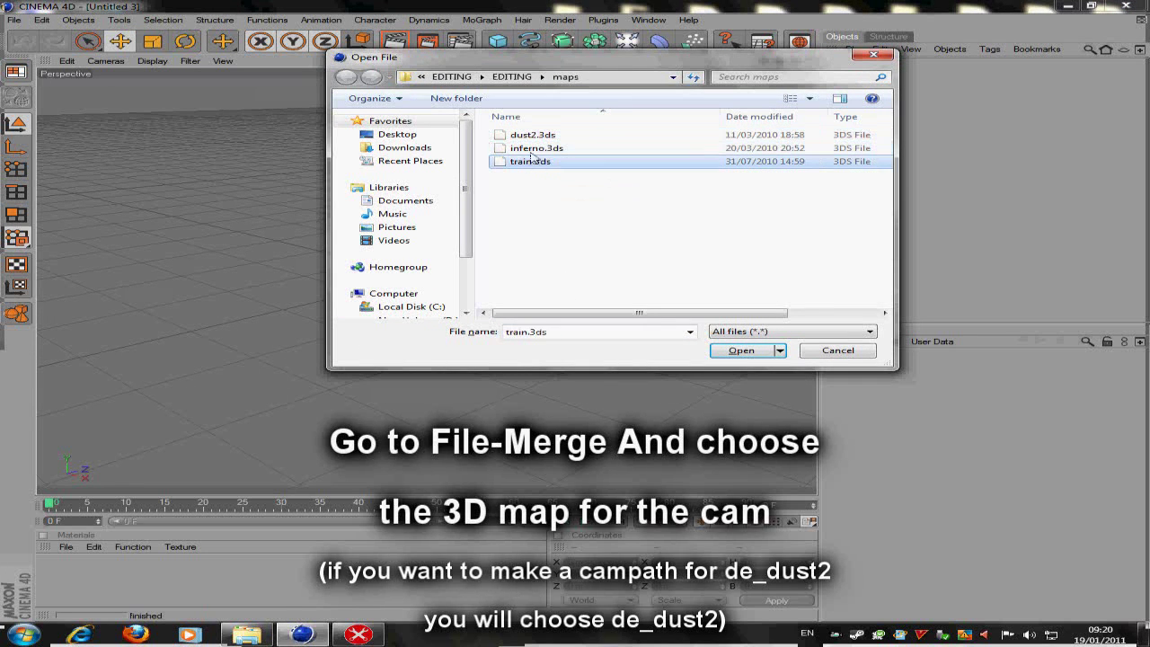
pyautogui.click(741, 350)
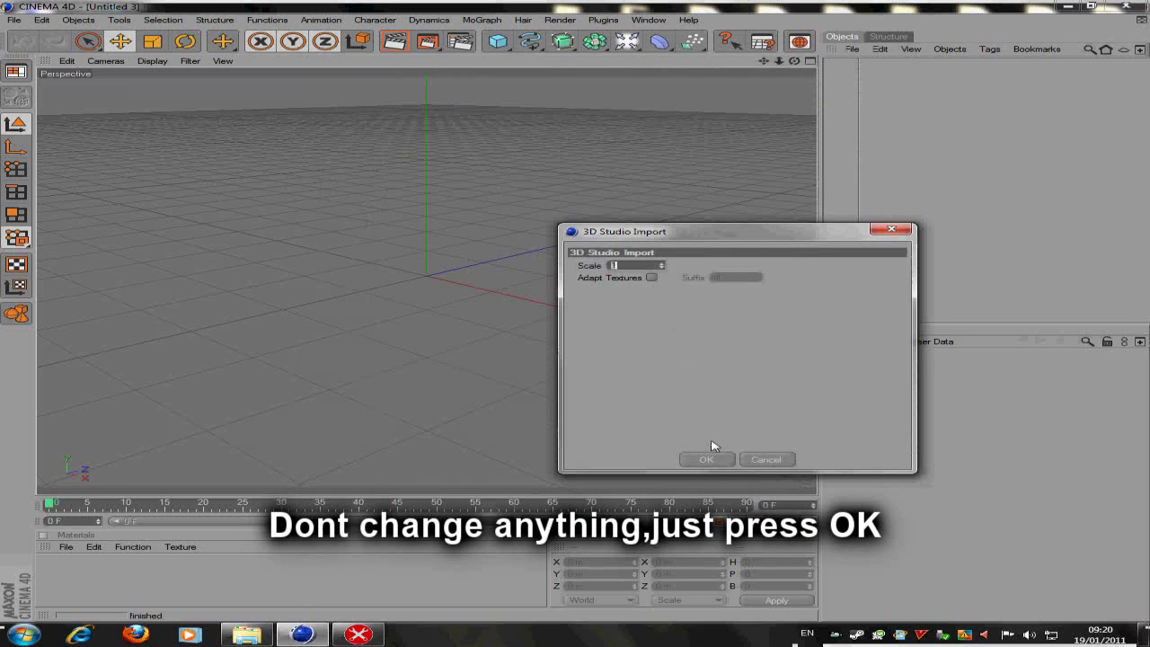
pyautogui.click(706, 459)
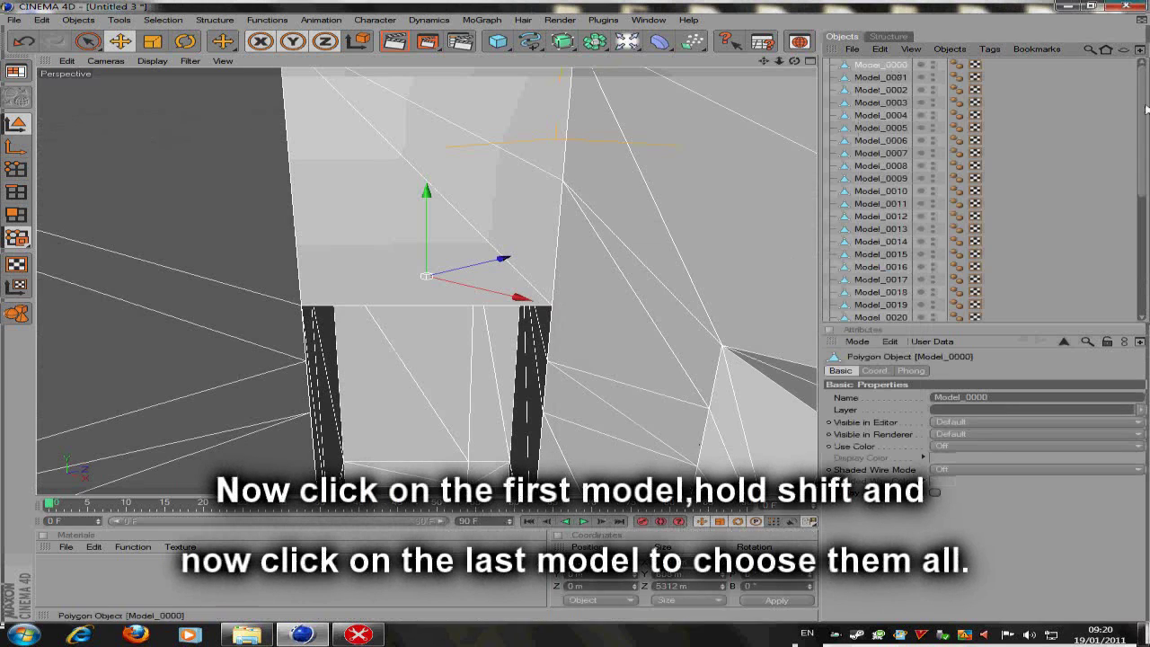
# - Select Model_0000 through the last model and group them under one Null Object
pyautogui.moveTo(1143, 114); pyautogui.dragTo(1142, 231)
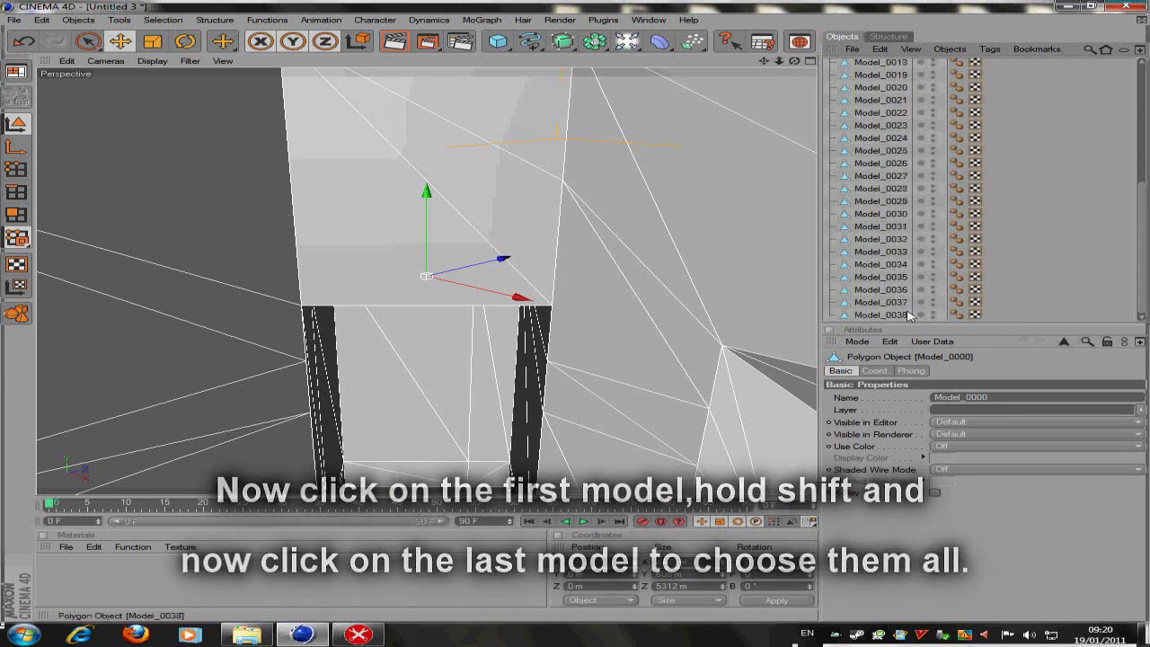
pyautogui.keyDown('shift'); pyautogui.click(896, 316); pyautogui.keyUp('shift')
pyautogui.rightClick(898, 316)
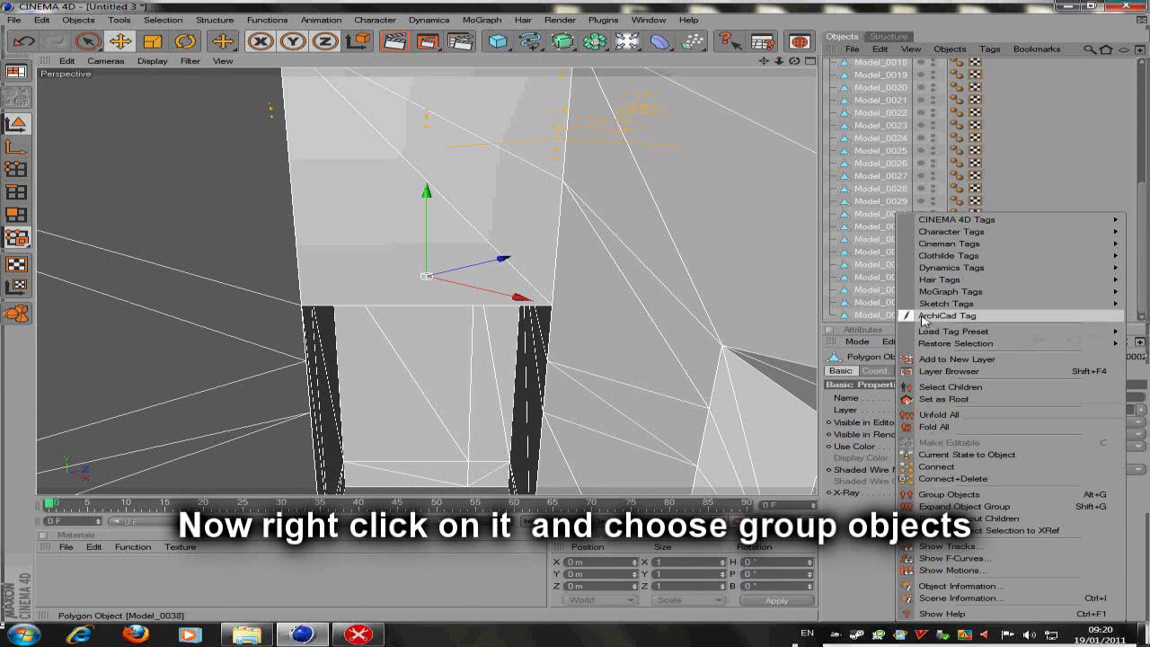
pyautogui.click(952, 495)
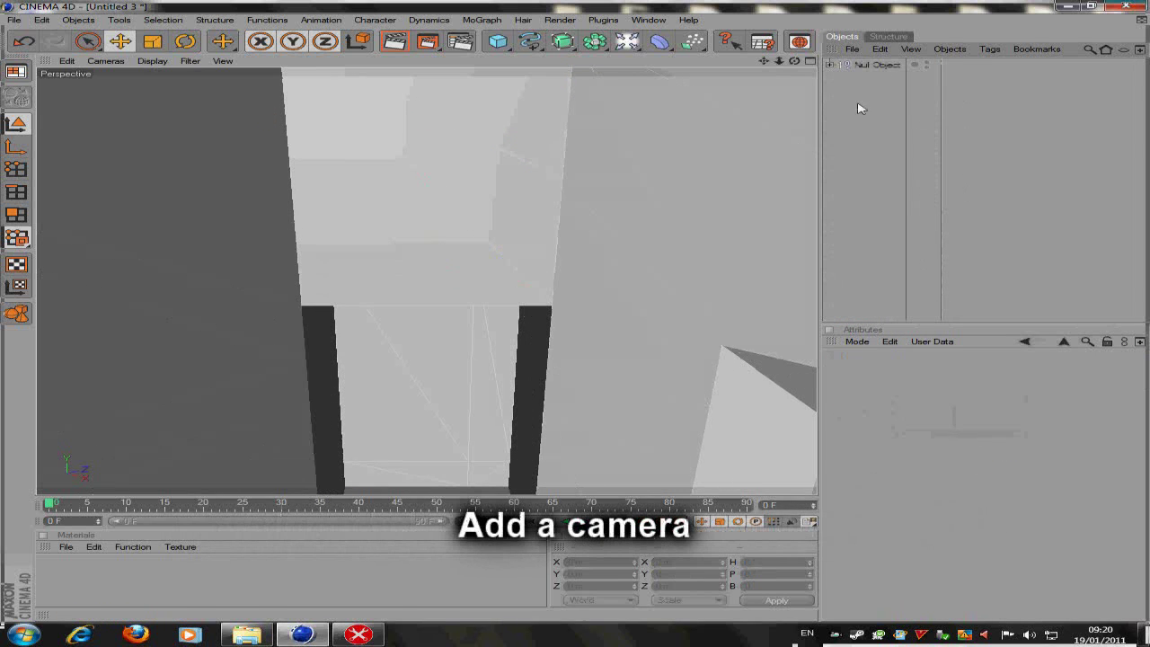
# - Add a Camera object and set the viewport to Scene Cameras > Camera
pyautogui.click(629, 41)
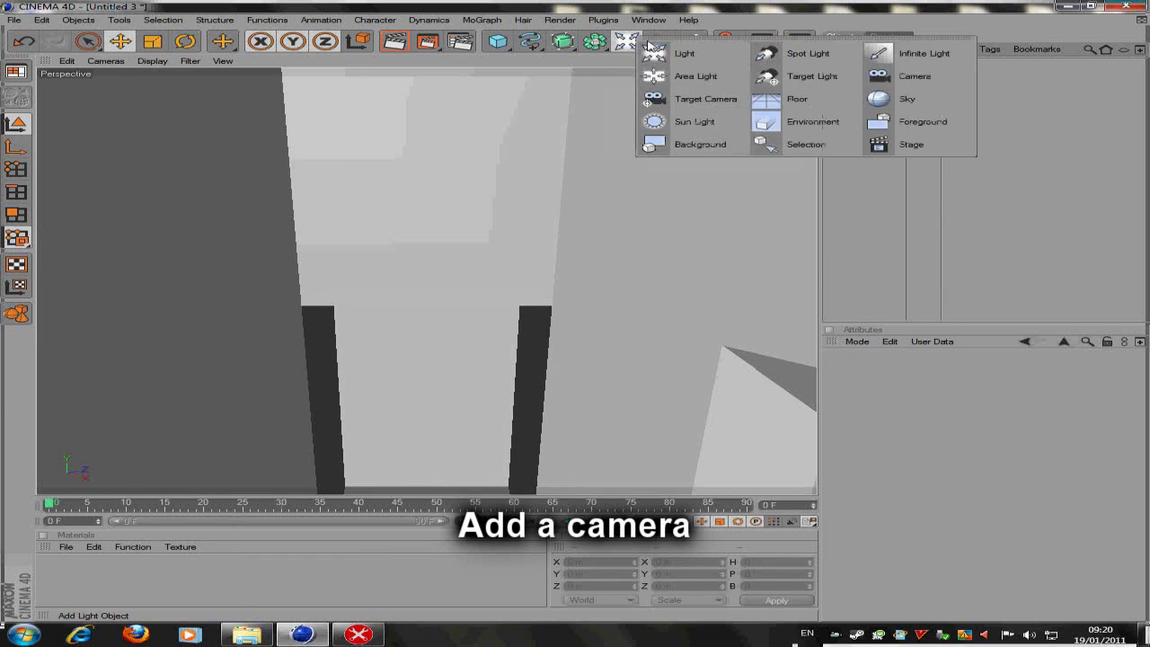
pyautogui.click(914, 77)
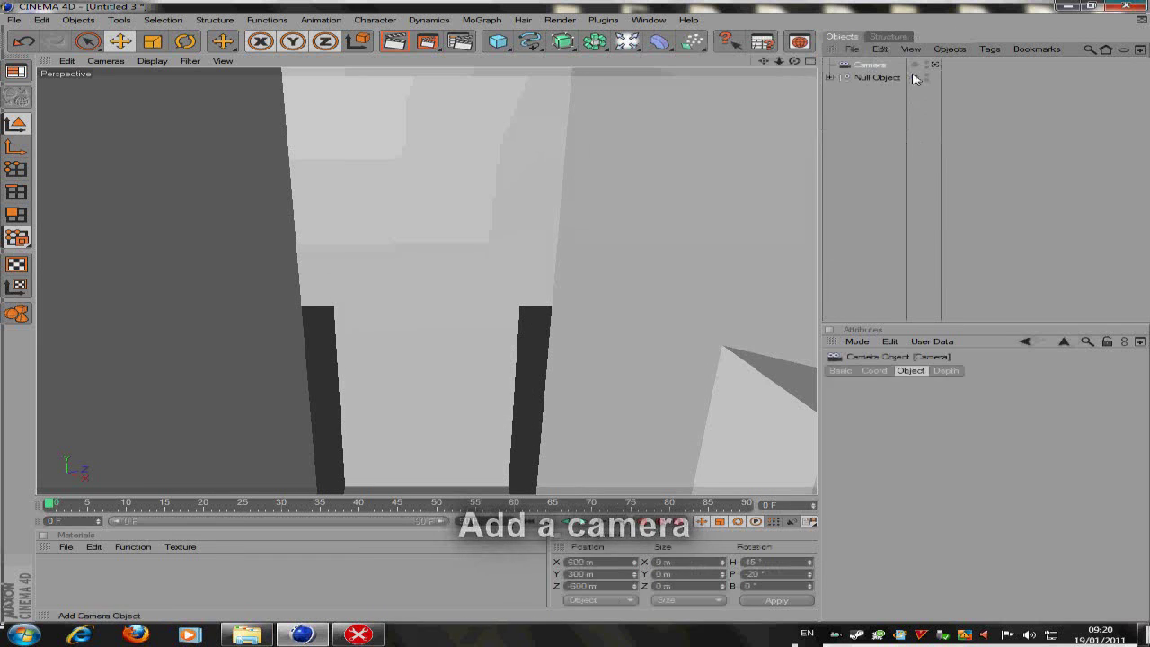
pyautogui.click(107, 62)
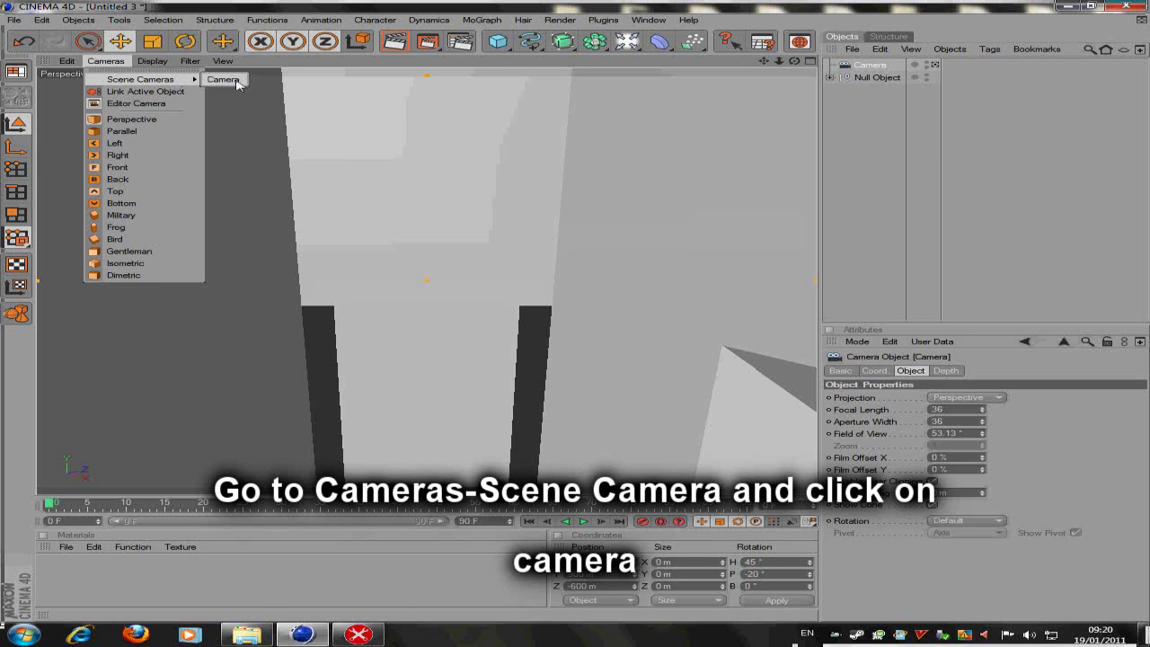
pyautogui.click(237, 81)
# - Move the camera into the map to its starting view
pyautogui.scroll(-3, 519, 213)
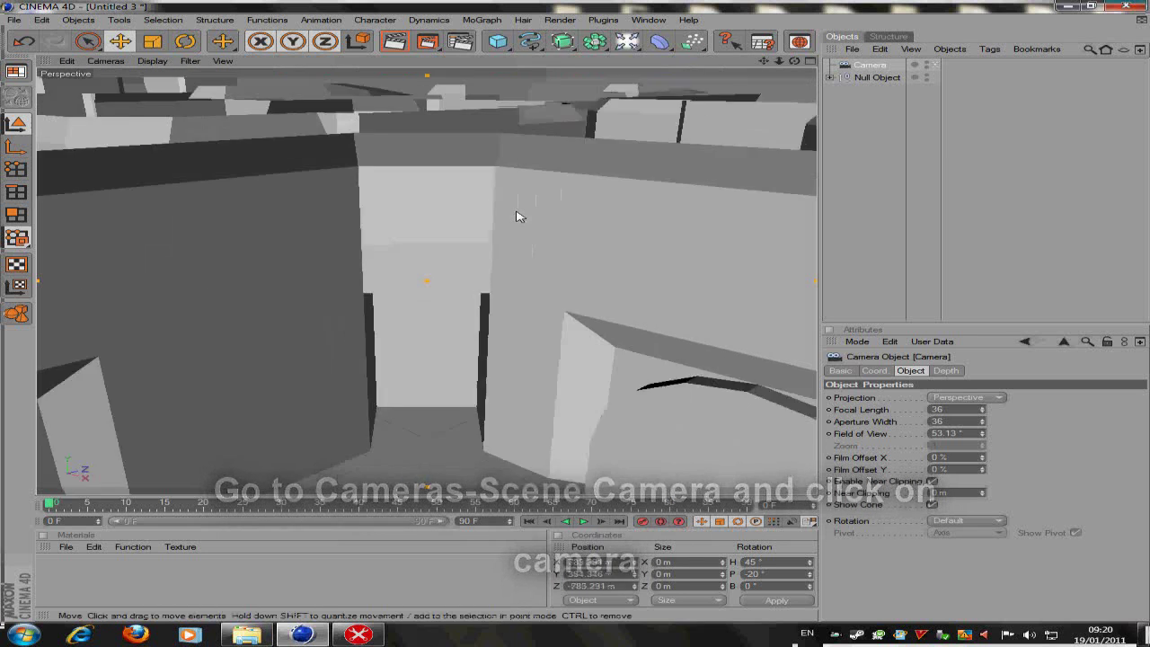
pyautogui.scroll(-3, 512, 187)
pyautogui.moveTo(761, 61); pyautogui.dragTo(760, 63)
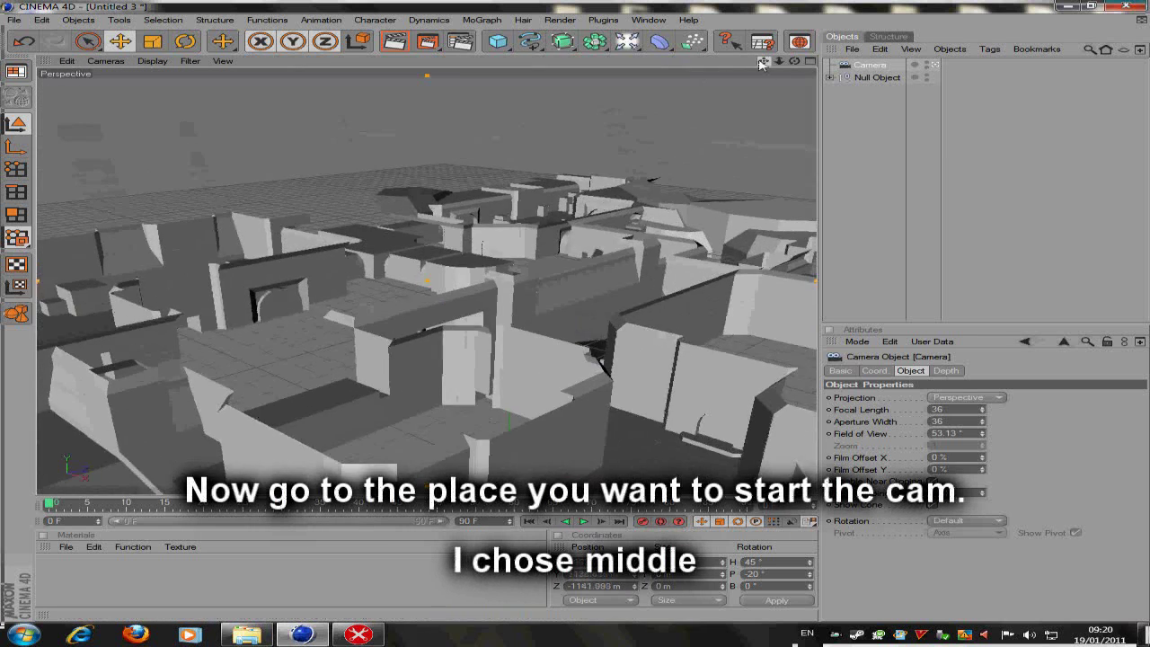
pyautogui.scroll(3, 662, 235)
pyautogui.scroll(3, 565, 308)
pyautogui.scroll(3, 623, 192)
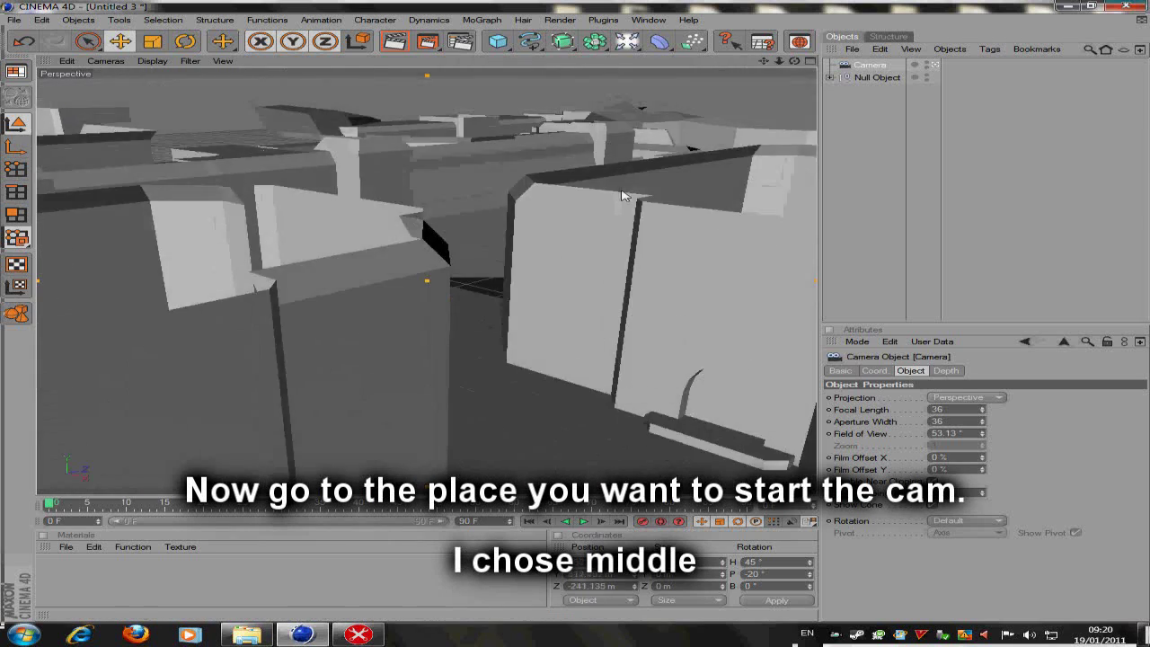
pyautogui.scroll(3, 604, 193)
pyautogui.scroll(3, 604, 194)
pyautogui.moveTo(562, 315)
pyautogui.keyDown('alt'); pyautogui.mouseDown()
pyautogui.moveTo(763, 65)
pyautogui.moveTo(577, 316)
pyautogui.mouseUp(); pyautogui.keyUp('alt')
pyautogui.moveTo(787, 56); pyautogui.dragTo(770, 79)
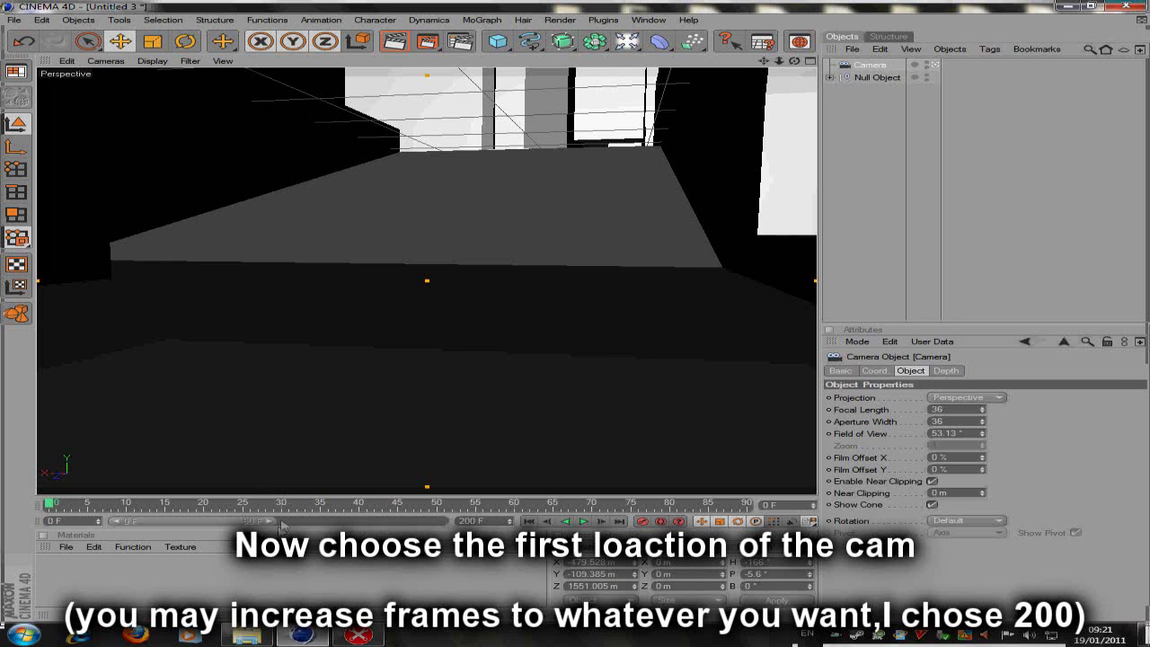
# - Show the full 200-frame timeline, position the camera, and record a keyframe at frame 0
pyautogui.doubleClick(310, 525)
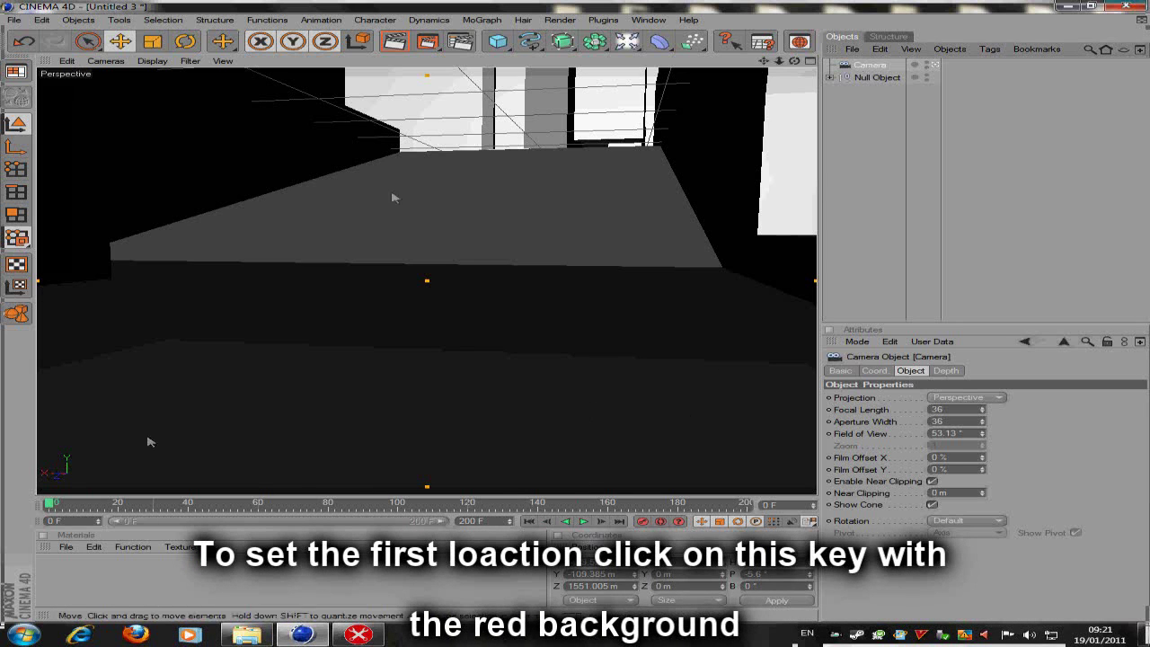
pyautogui.moveTo(762, 68); pyautogui.dragTo(797, 66)
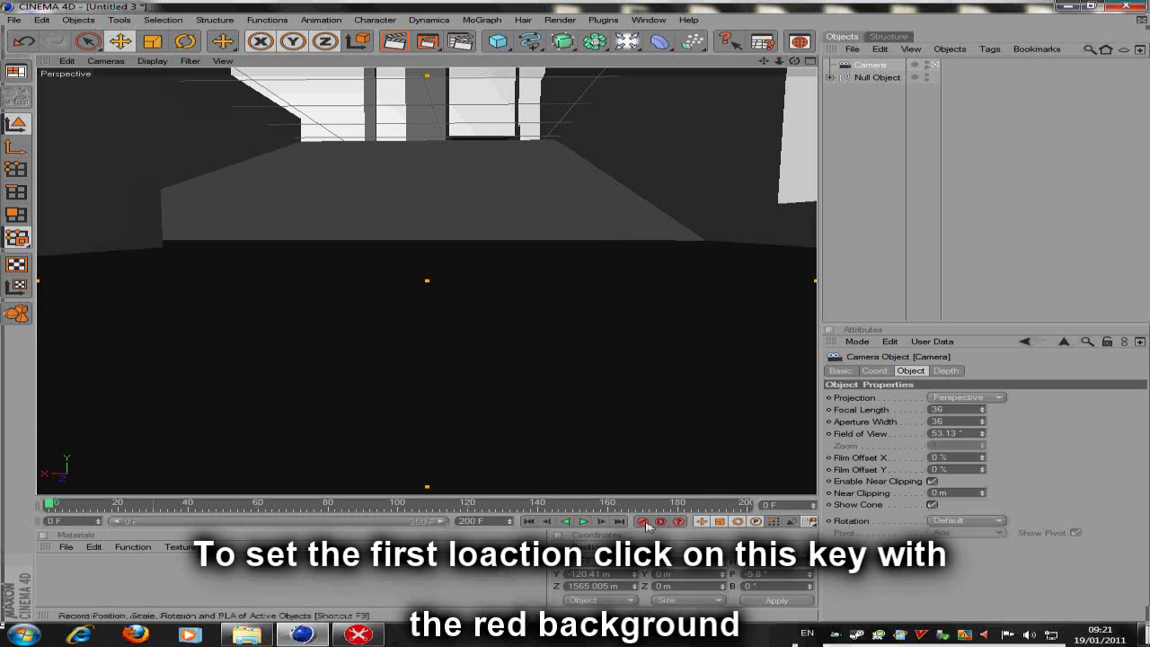
pyautogui.click(643, 521)
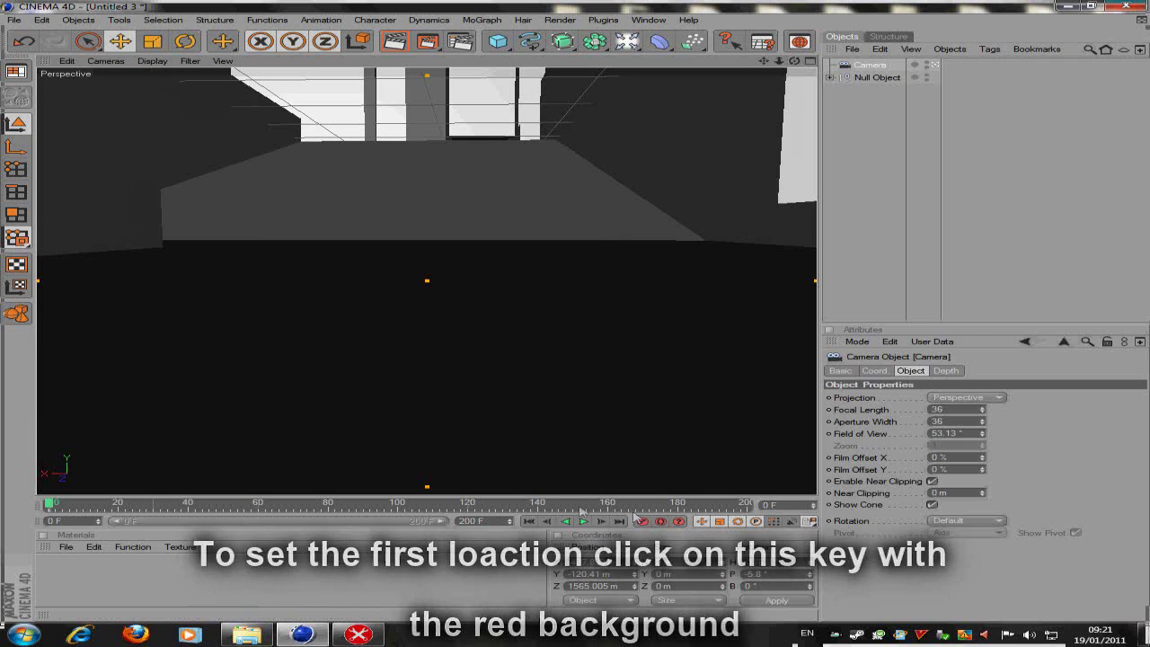
# - Advance a few dozen frames and move the camera down the street, tilting toward the buildings
pyautogui.click(198, 504)
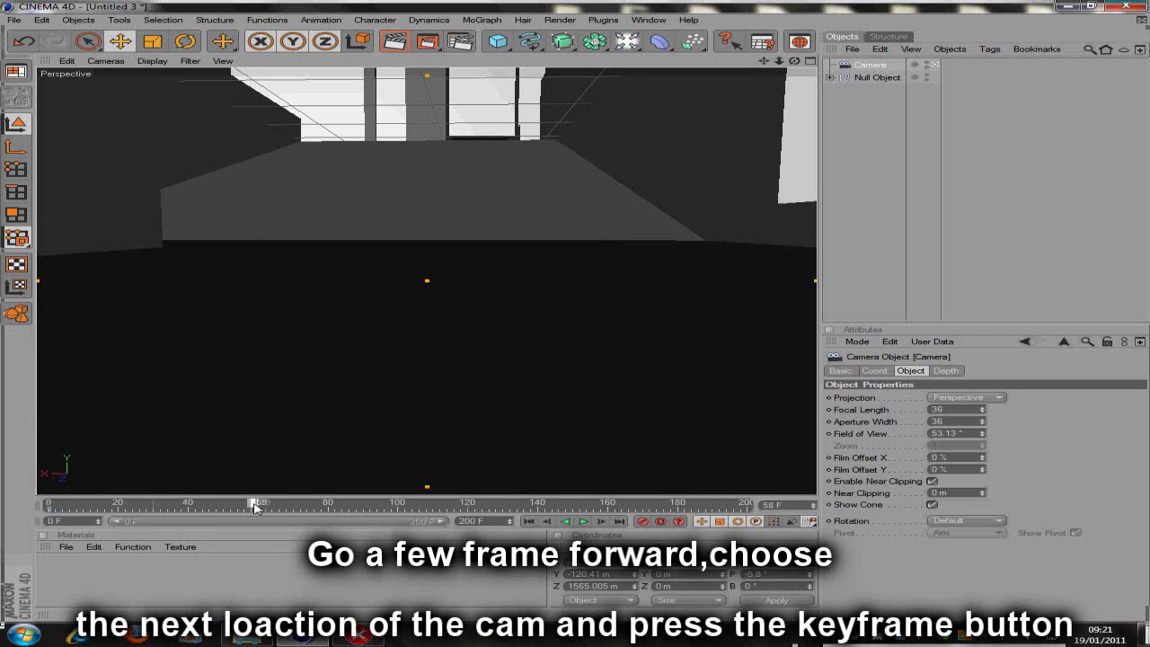
pyautogui.moveTo(768, 68); pyautogui.dragTo(578, 316)
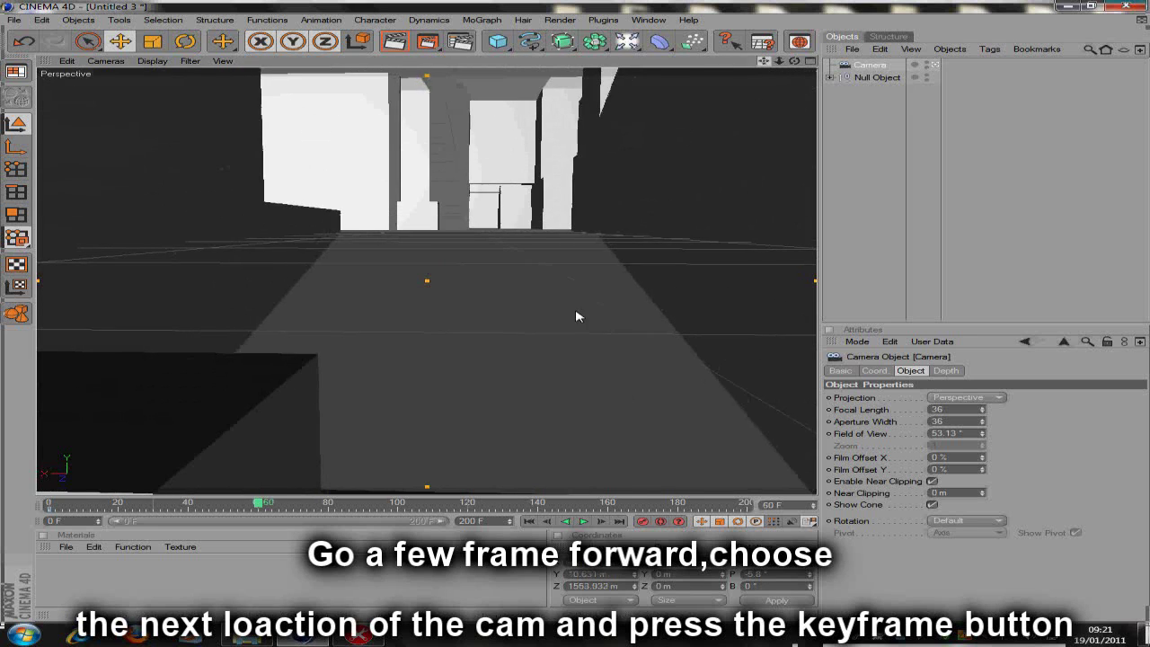
pyautogui.moveTo(702, 157); pyautogui.dragTo(758, 93)
pyautogui.moveTo(578, 316); pyautogui.dragTo(794, 65)
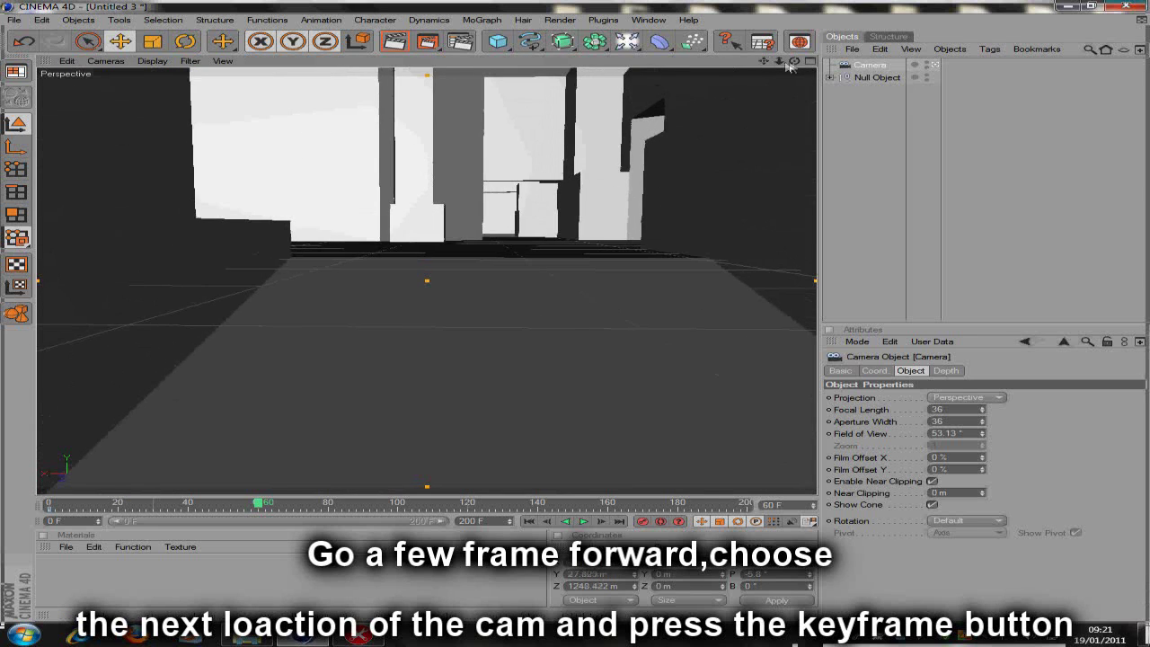
pyautogui.moveTo(577, 316); pyautogui.dragTo(681, 484)
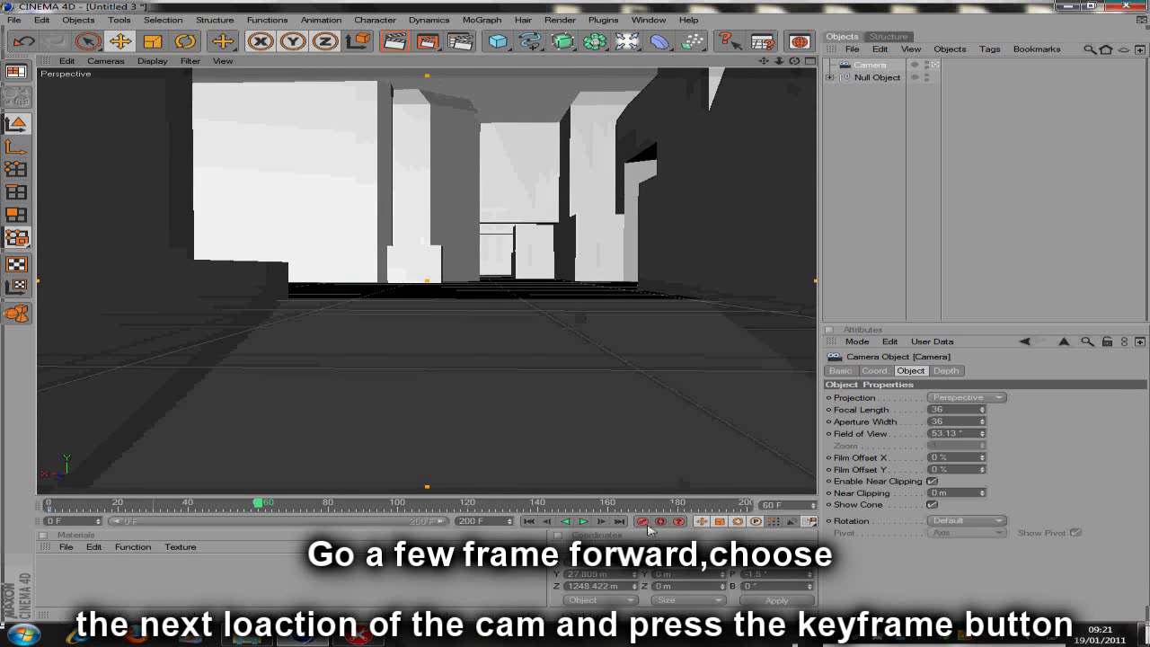
# - Record keyframes at the new position and near frame 180, then scrub through to frame 200
pyautogui.click(643, 523)
pyautogui.moveTo(269, 511); pyautogui.dragTo(467, 504)
pyautogui.moveTo(778, 60); pyautogui.dragTo(579, 316)
pyautogui.click(645, 522)
pyautogui.click(681, 512)
pyautogui.click(745, 504)
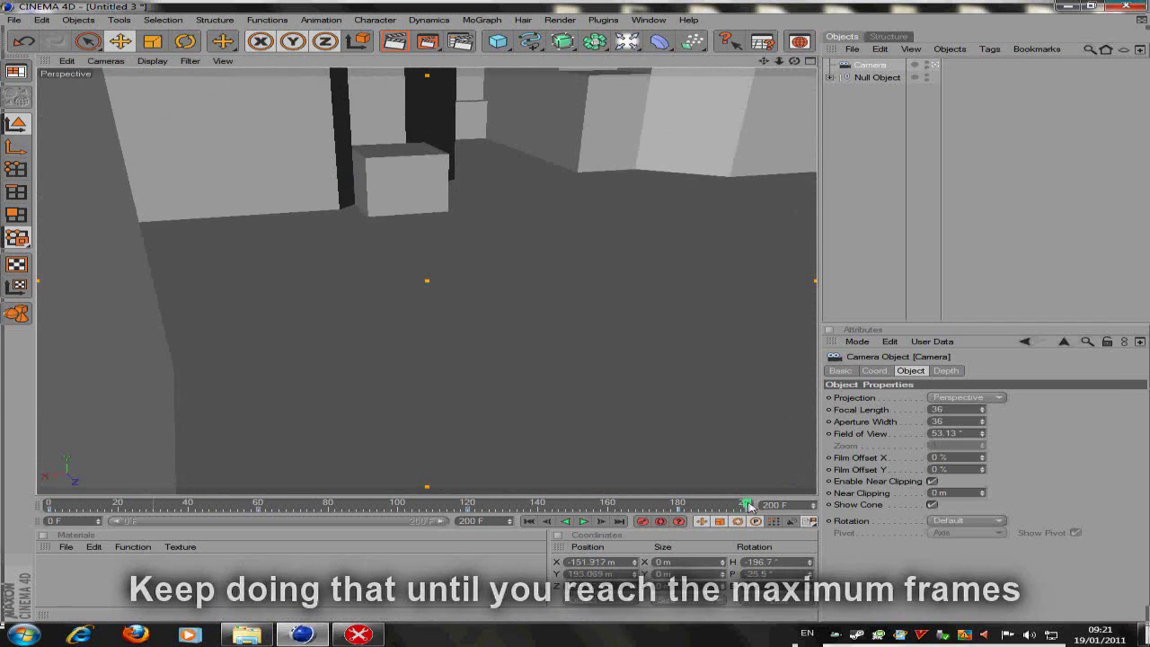
pyautogui.moveTo(731, 504)
pyautogui.mouseDown()
pyautogui.moveTo(120, 491)
pyautogui.moveTo(768, 486)
pyautogui.moveTo(629, 504)
pyautogui.moveTo(51, 503)
pyautogui.mouseUp()
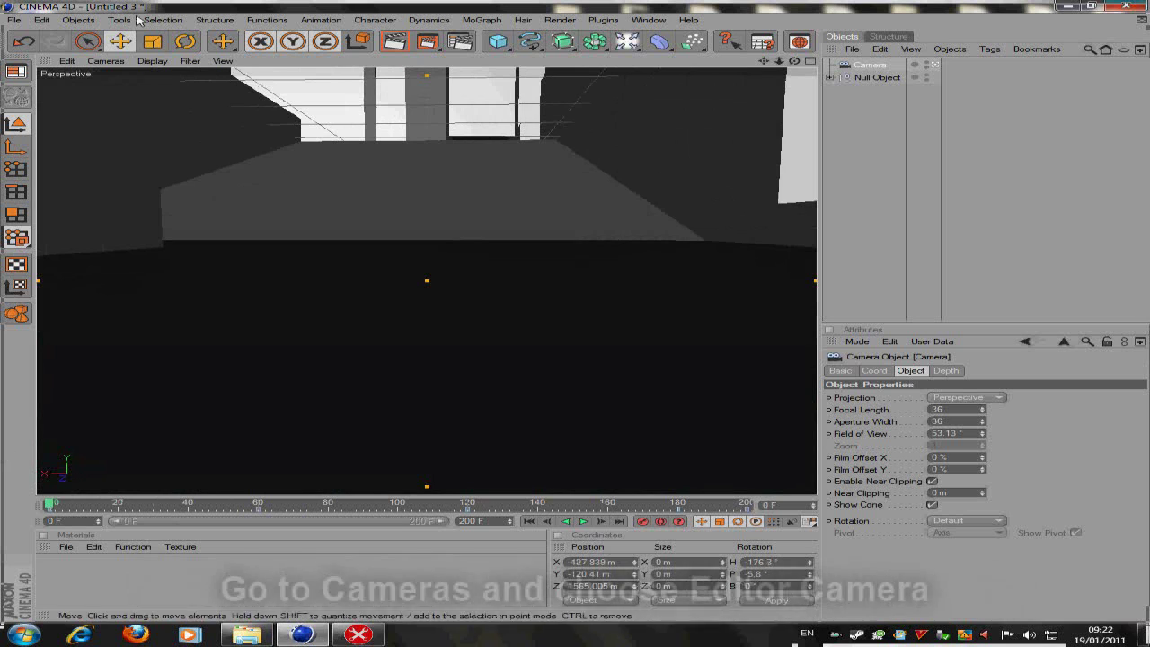
# - Switch the viewport to the Editor Camera, orbit out to see the camera path, and go to frame 60
pyautogui.click(104, 61)
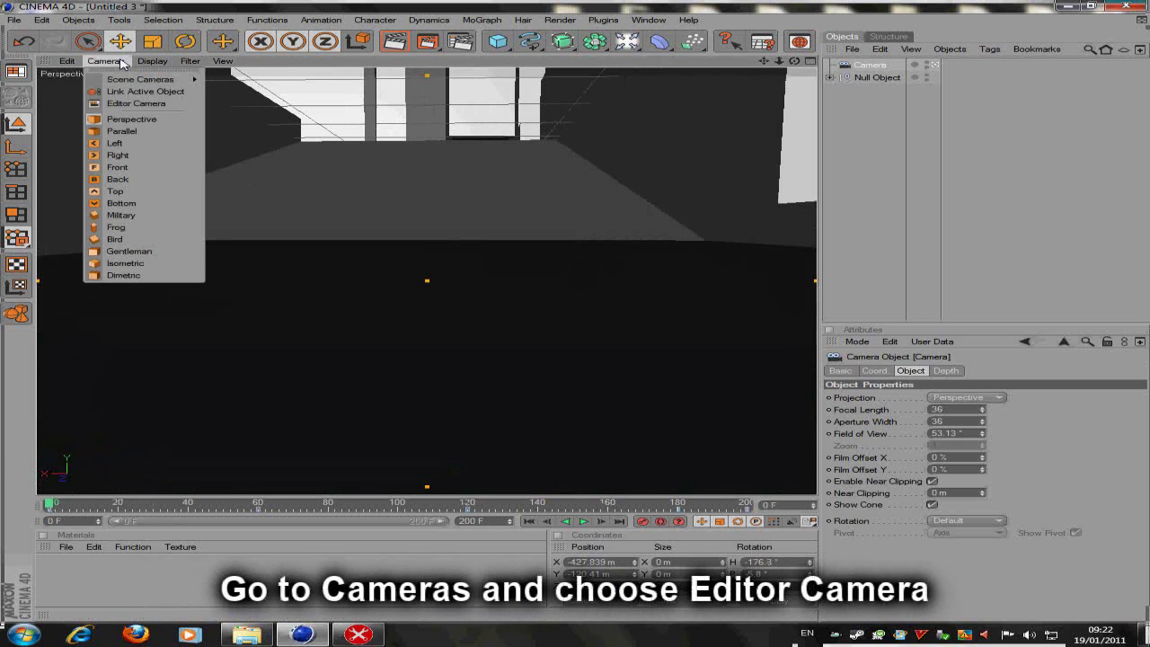
pyautogui.click(146, 105)
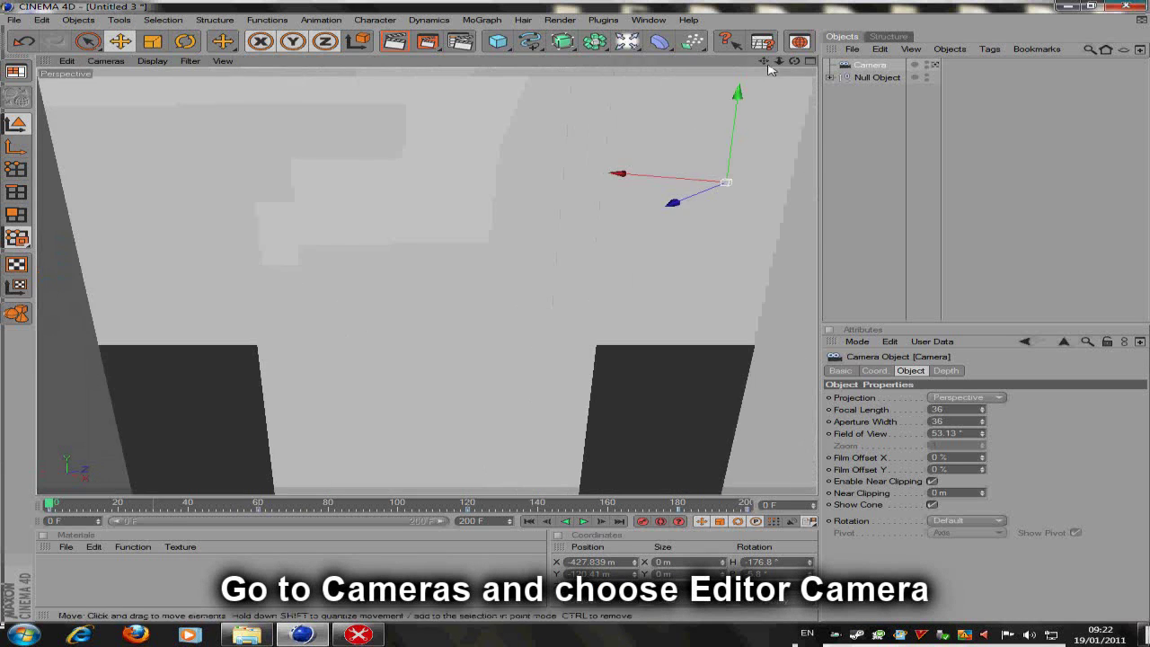
pyautogui.moveTo(575, 324)
pyautogui.keyDown('alt'); pyautogui.mouseDown()
pyautogui.moveTo(692, 167)
pyautogui.moveTo(781, 92)
pyautogui.moveTo(495, 386)
pyautogui.mouseUp(); pyautogui.keyUp('alt')
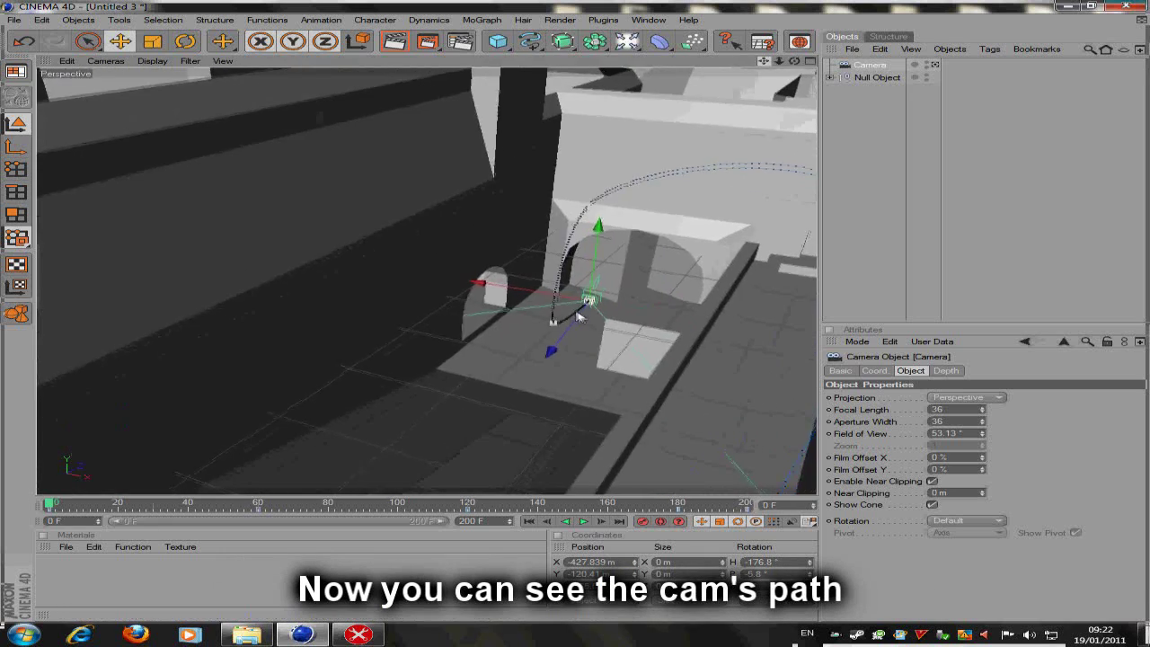
pyautogui.click(261, 506)
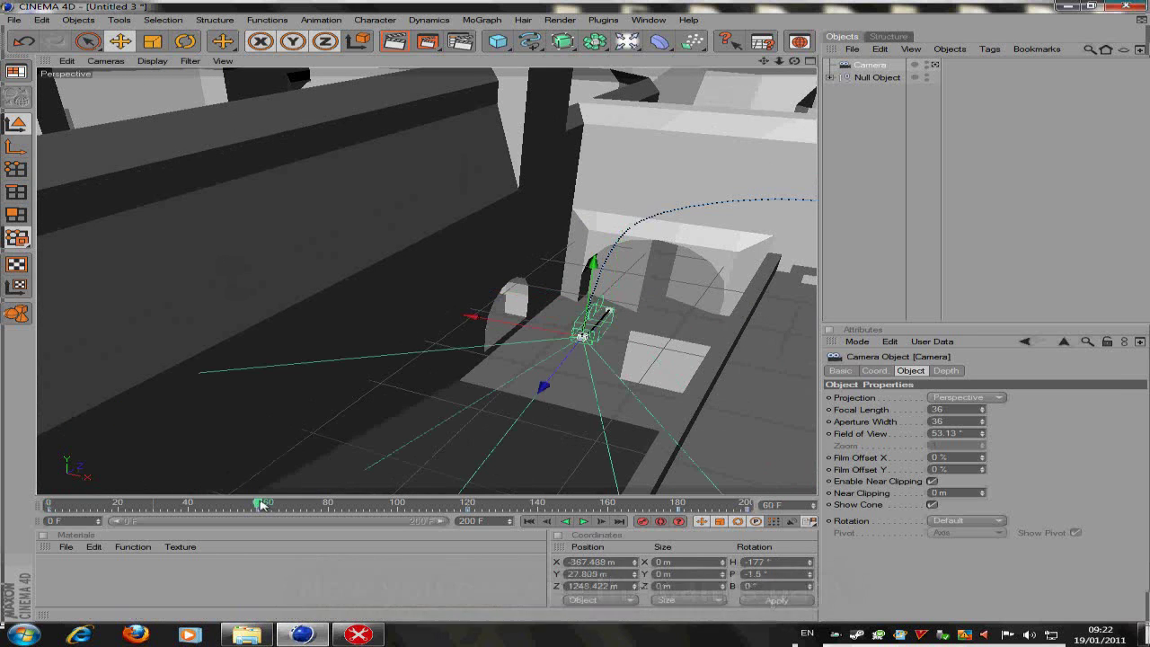
# - At the frame 60 keyframe, bank the camera about 45° with the Rotate tool
pyautogui.moveTo(279, 506); pyautogui.dragTo(443, 506)
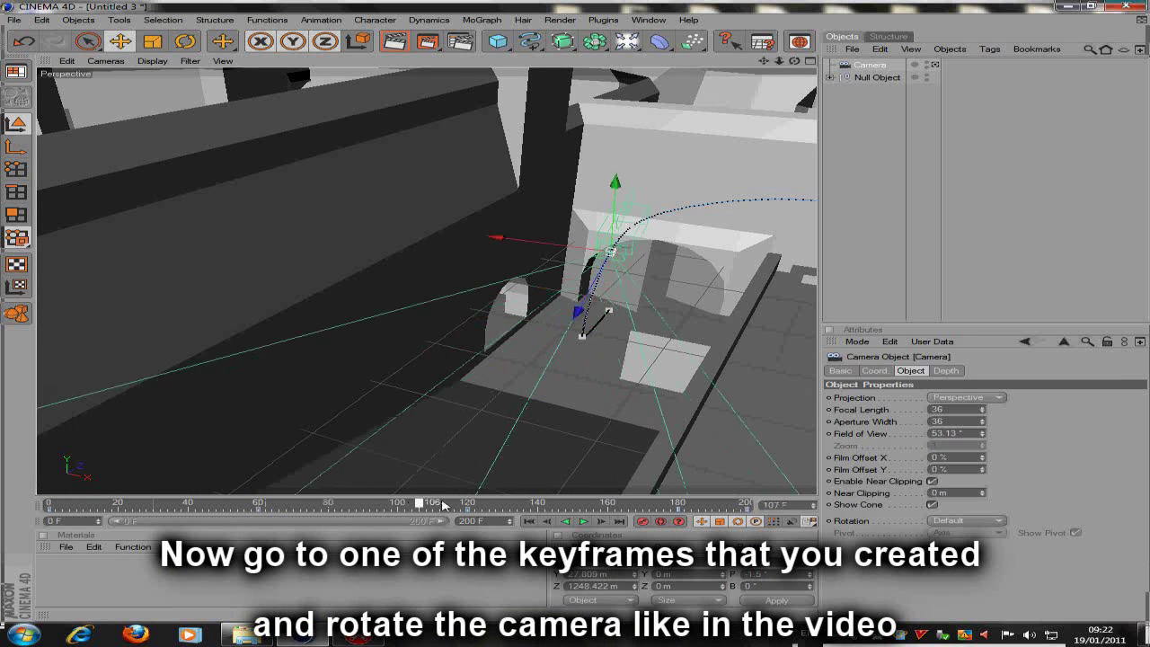
pyautogui.keyDown('alt'); pyautogui.moveTo(759, 122); pyautogui.dragTo(680, 200); pyautogui.keyUp('alt')
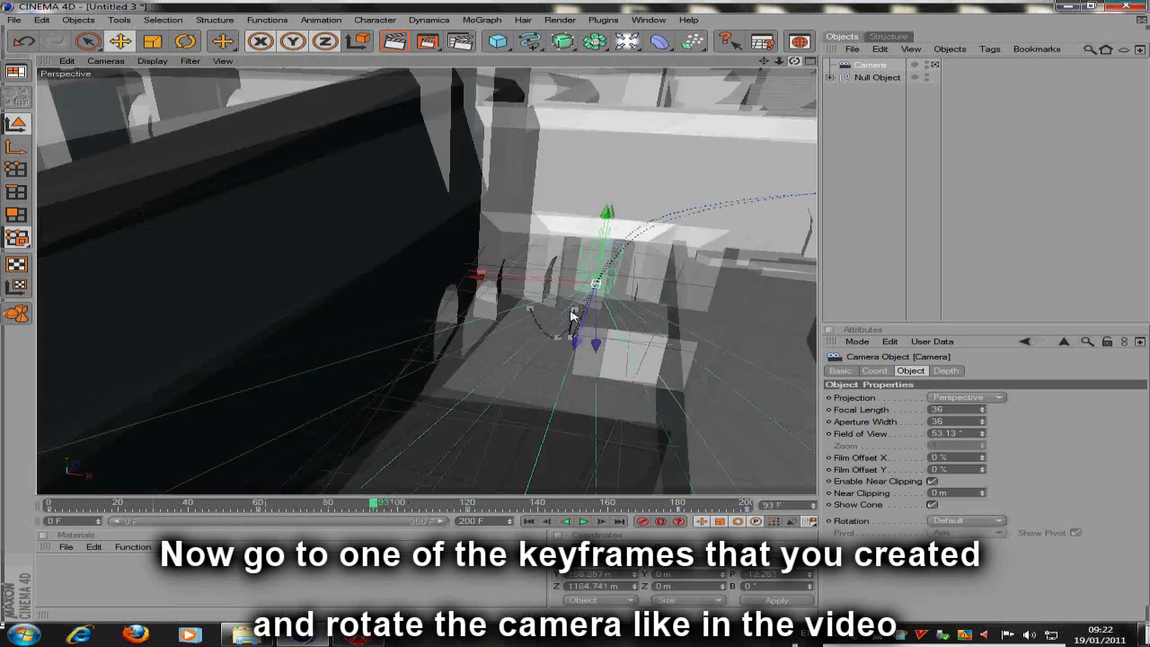
pyautogui.moveTo(381, 505); pyautogui.dragTo(282, 510)
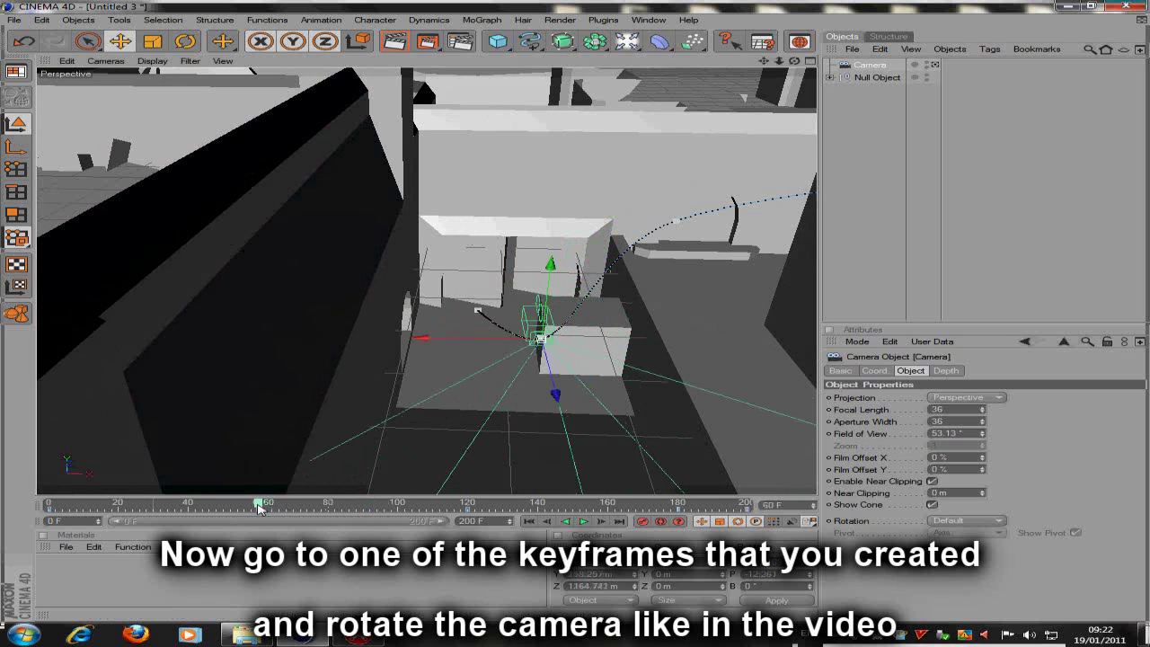
pyautogui.click(185, 42)
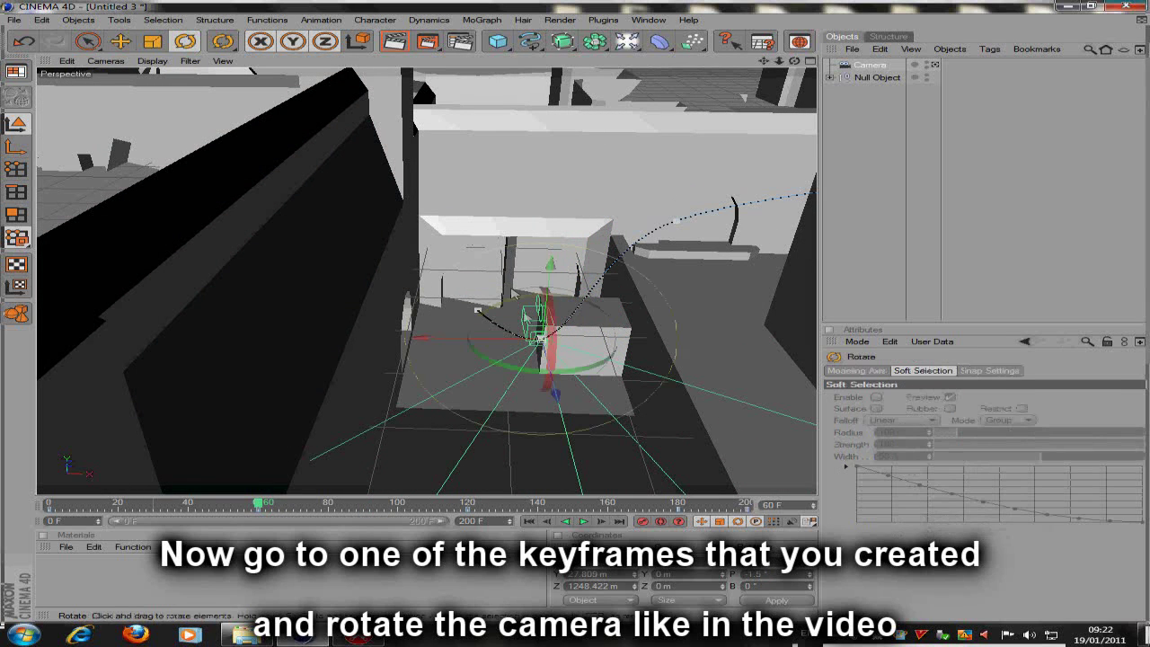
pyautogui.moveTo(491, 310); pyautogui.dragTo(467, 311)
pyautogui.moveTo(409, 339); pyautogui.dragTo(428, 357)
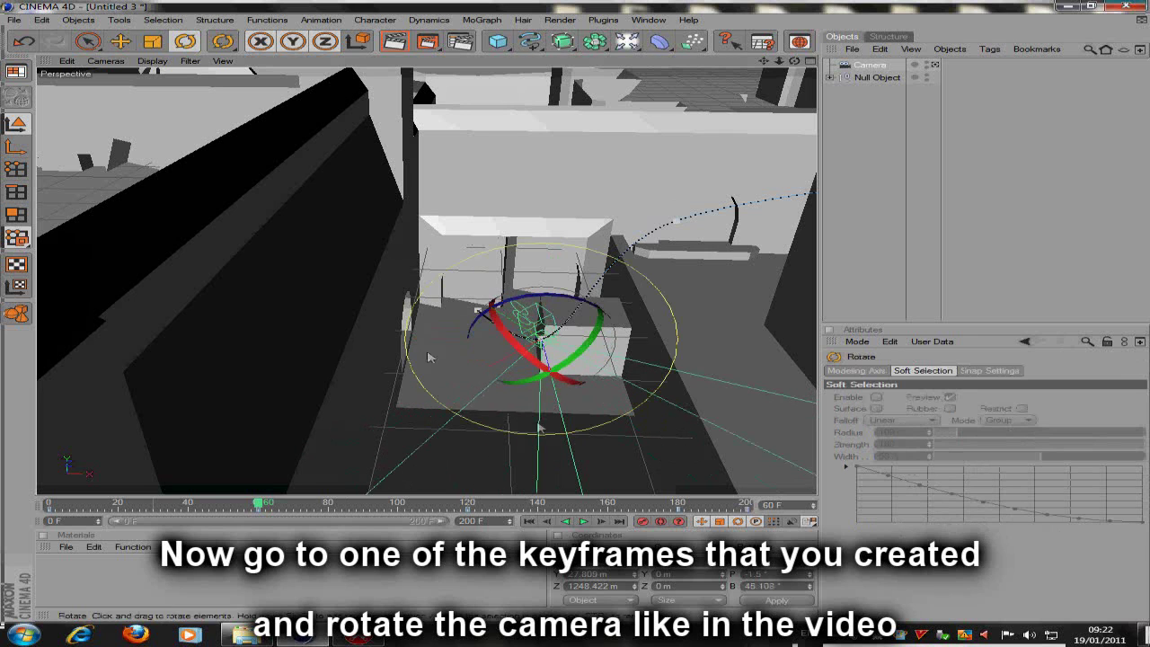
# - Move to a later keyframe and rotate the camera to a new angle
pyautogui.moveTo(262, 504); pyautogui.dragTo(452, 503)
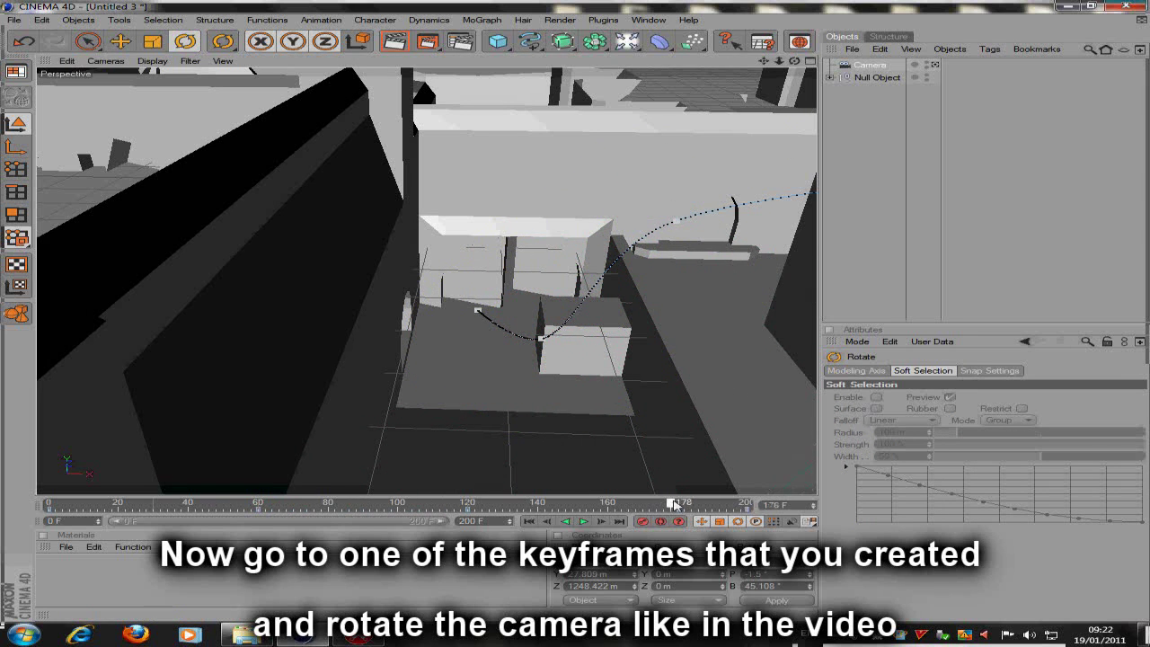
pyautogui.moveTo(762, 68)
pyautogui.keyDown('alt'); pyautogui.mouseDown()
pyautogui.moveTo(557, 313)
pyautogui.moveTo(637, 385)
pyautogui.moveTo(676, 315)
pyautogui.mouseUp(); pyautogui.keyUp('alt')
pyautogui.moveTo(566, 171); pyautogui.dragTo(693, 161)
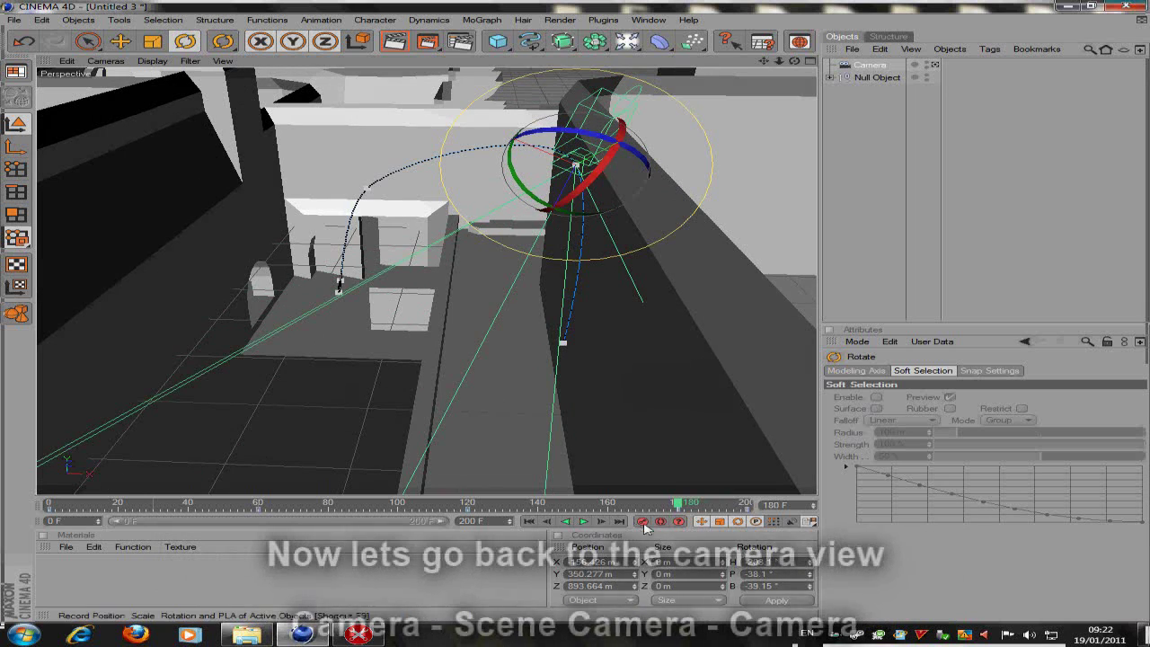
# - Look through the scene camera again, play the flythrough from frame 0, and scrub back to the start
pyautogui.click(103, 61)
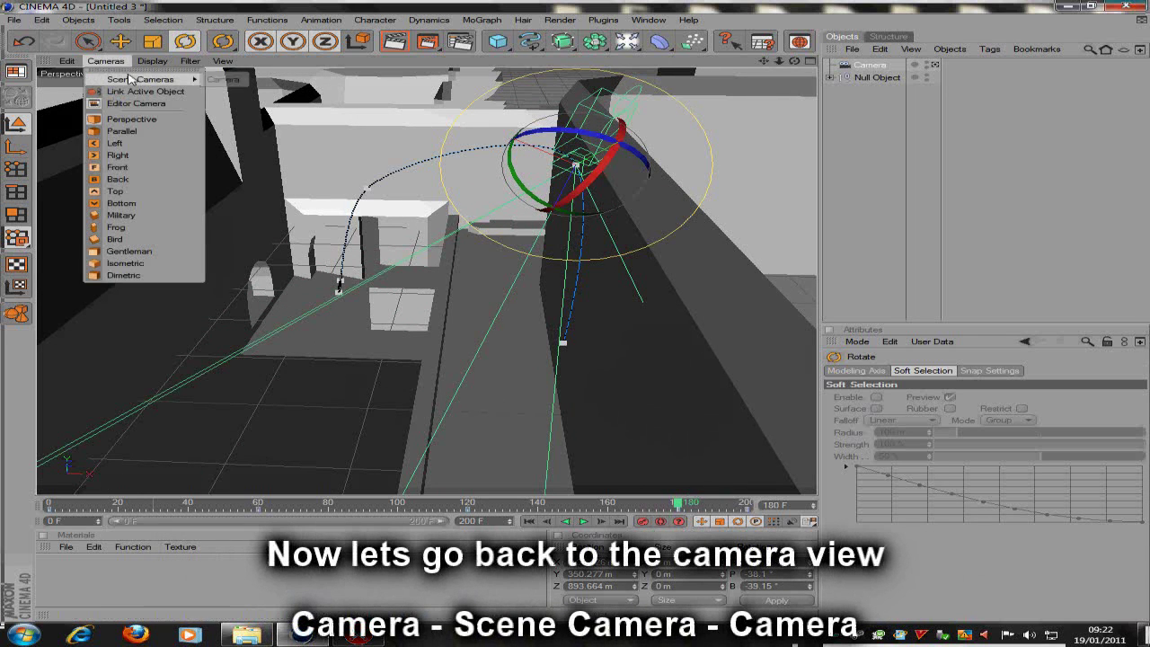
pyautogui.click(219, 81)
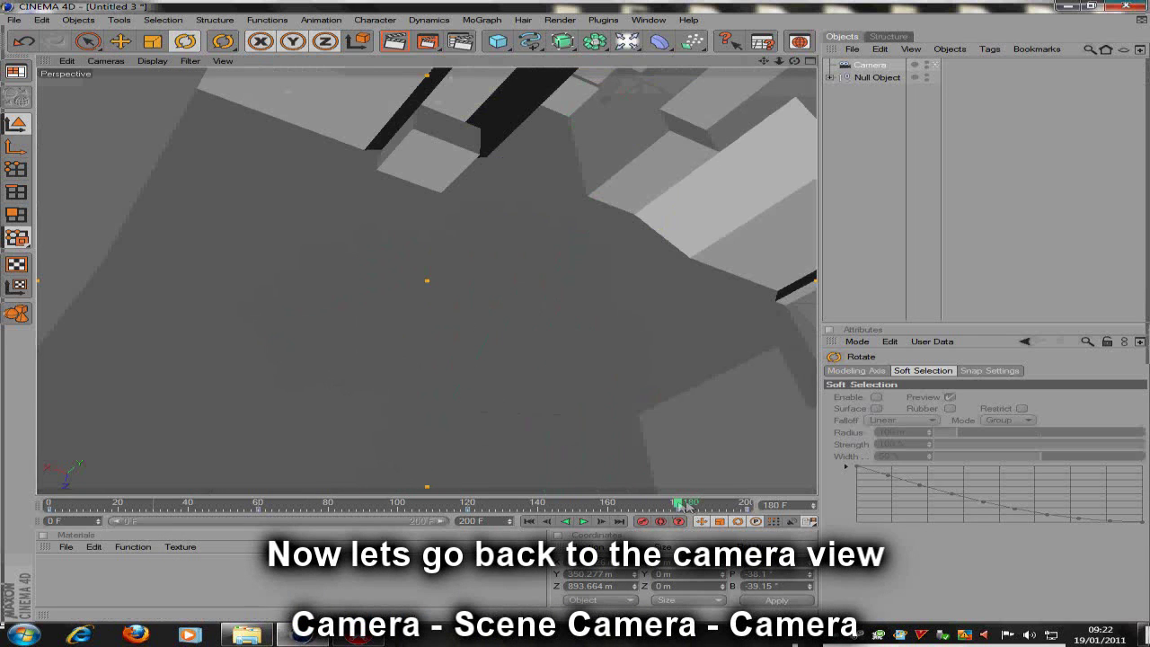
pyautogui.moveTo(680, 503); pyautogui.dragTo(47, 503)
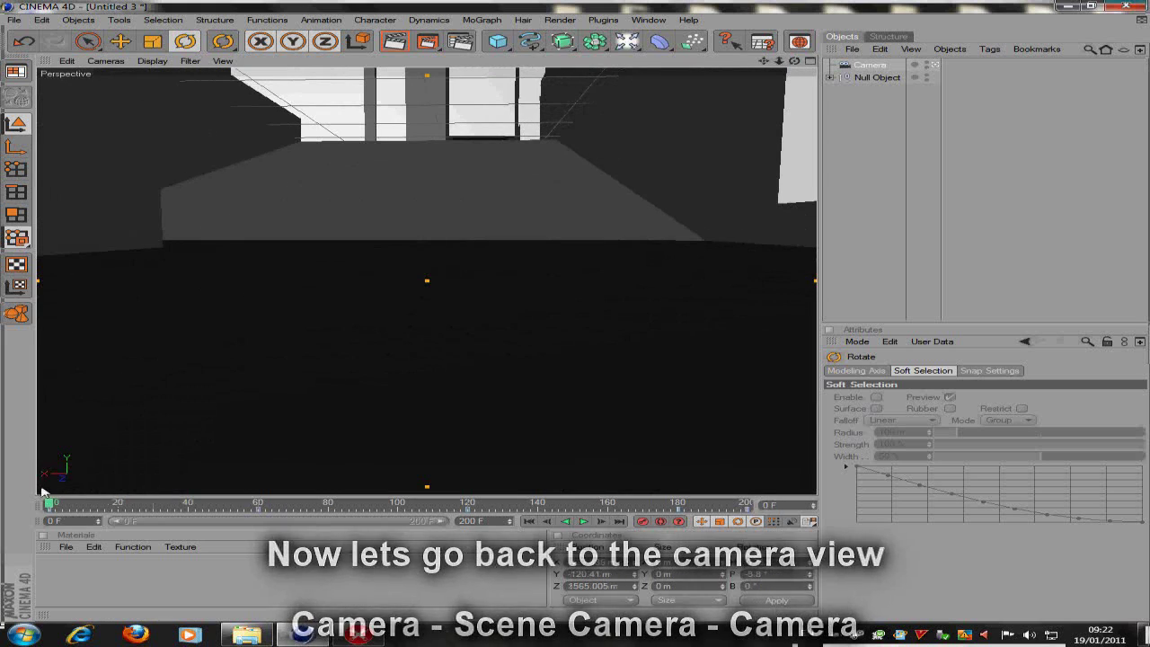
pyautogui.click(584, 521)
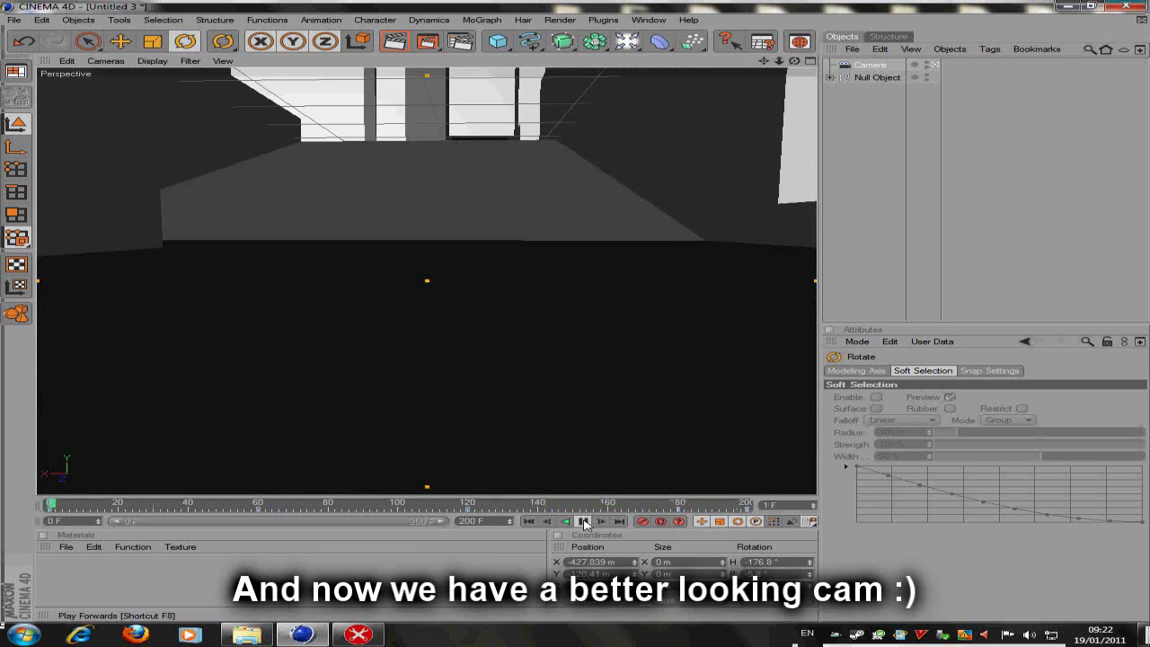
pyautogui.click(584, 521)
pyautogui.moveTo(52, 505); pyautogui.dragTo(719, 465)
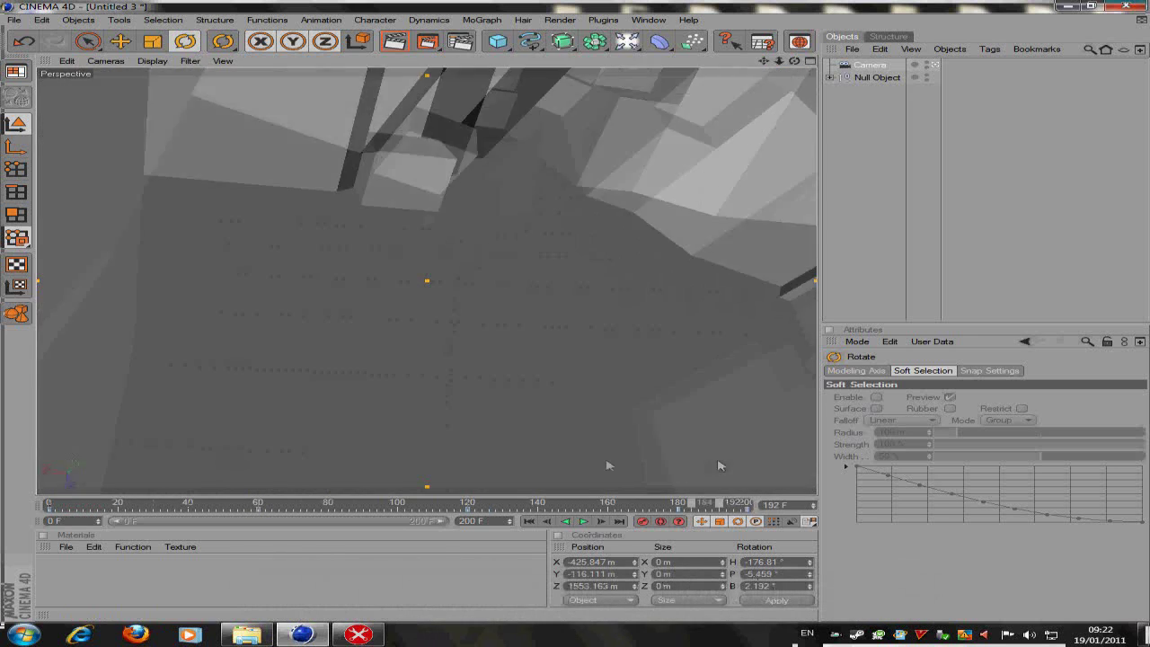
pyautogui.moveTo(719, 504); pyautogui.dragTo(52, 504)
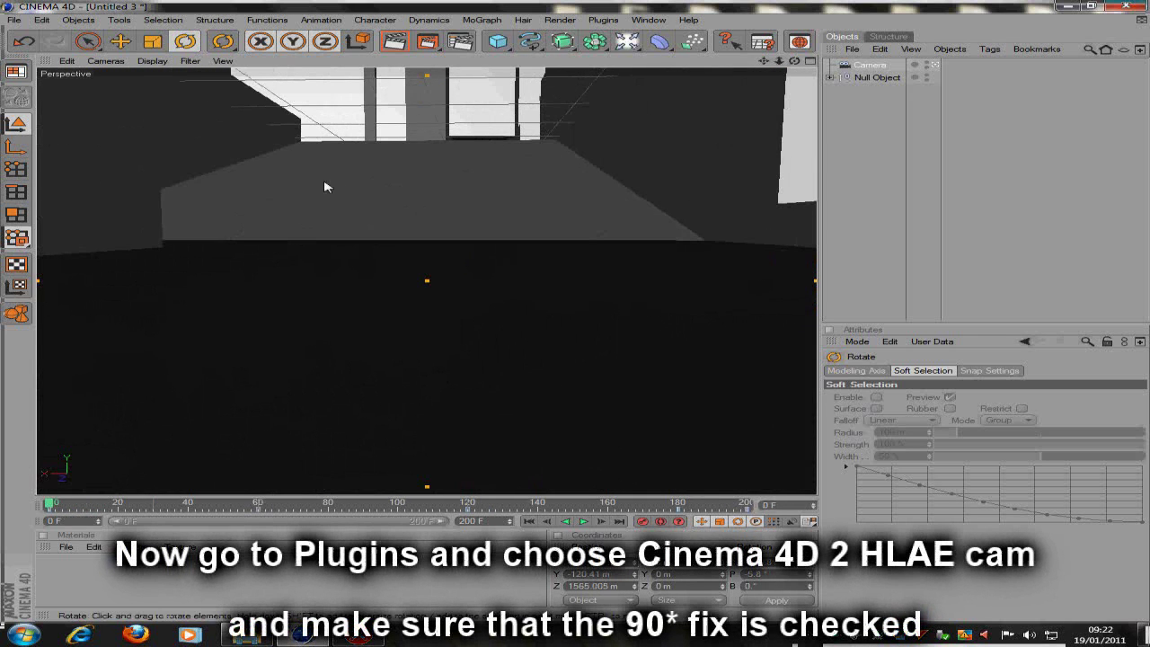
# - Run the Cinema 4D 2 HLAE Cam plugin with 90° Fix enabled
pyautogui.click(556, 22)
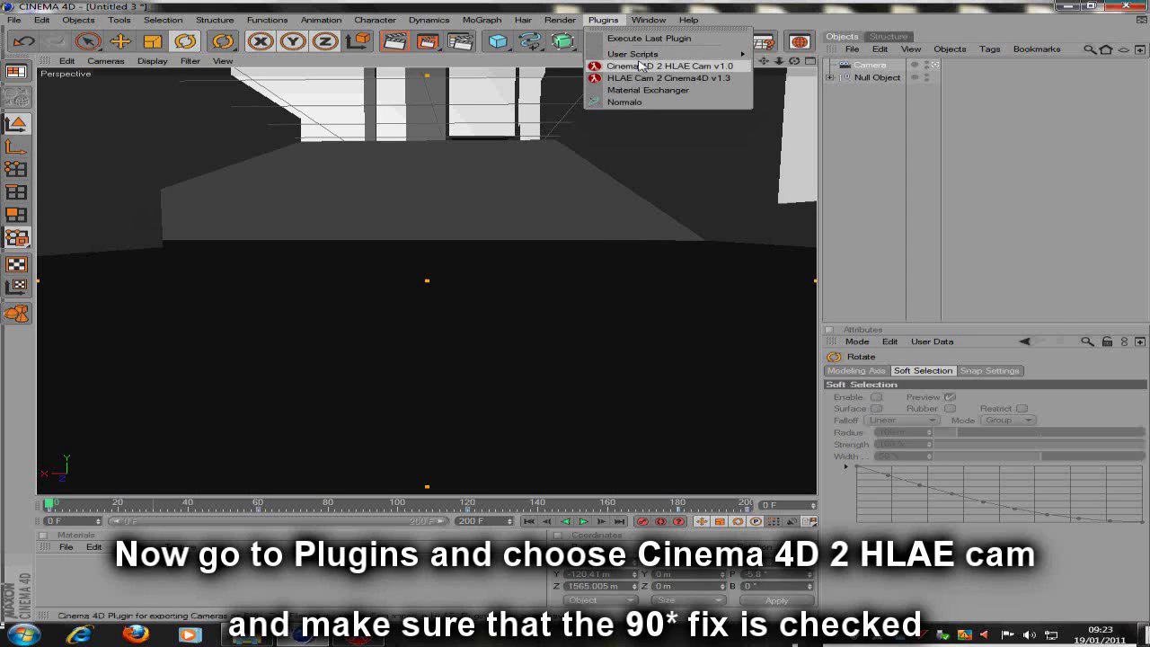
pyautogui.click(641, 66)
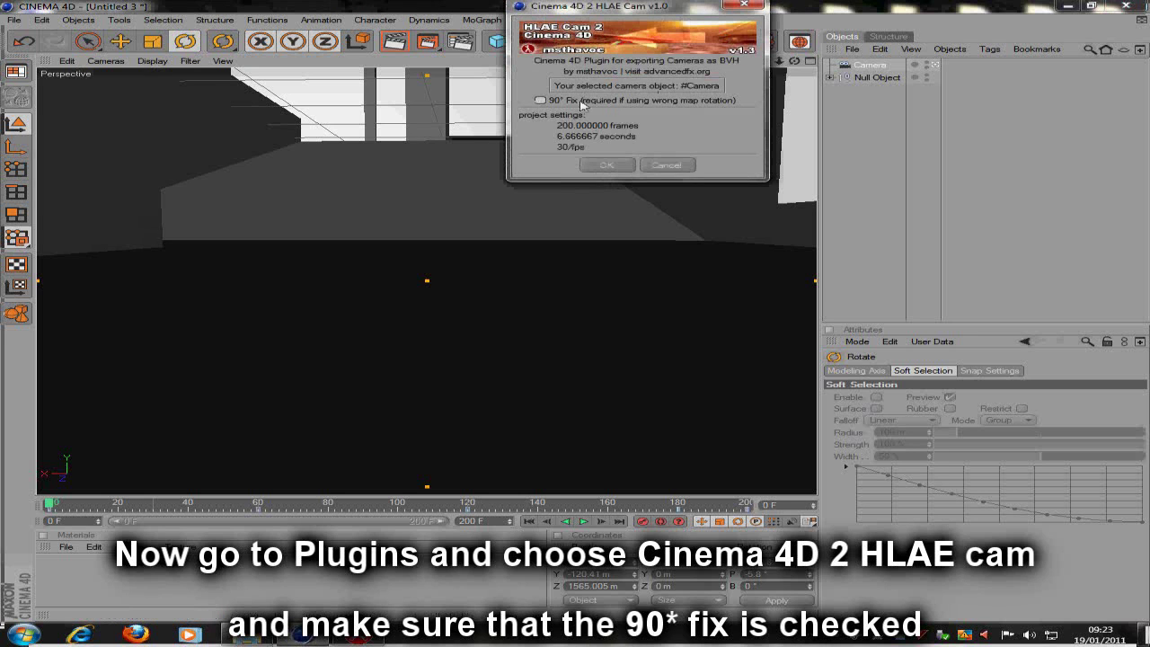
pyautogui.click(540, 100)
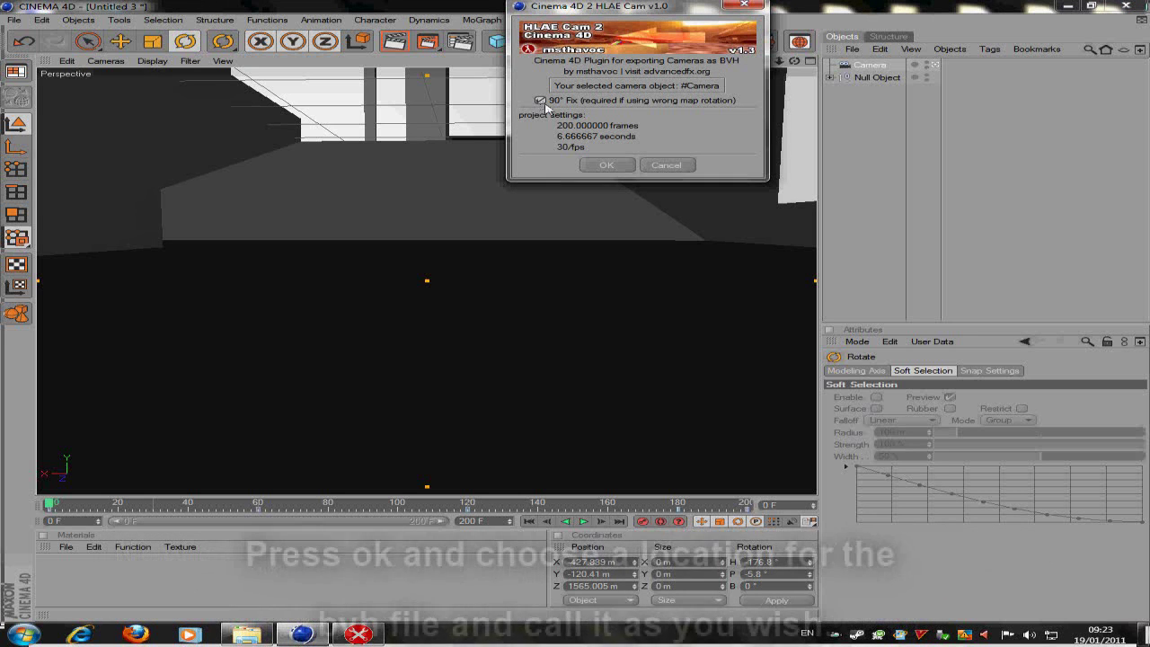
pyautogui.click(616, 162)
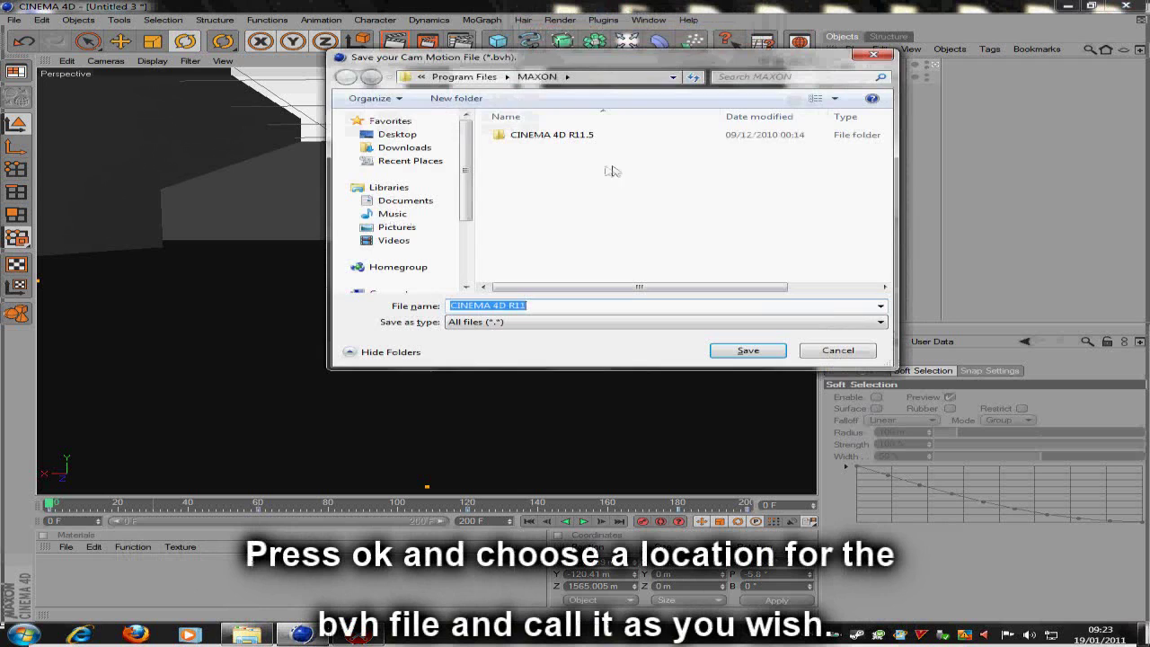
# - Save the camera export as M.bvh in D:\tuto and dismiss the confirmation
pyautogui.click(398, 135)
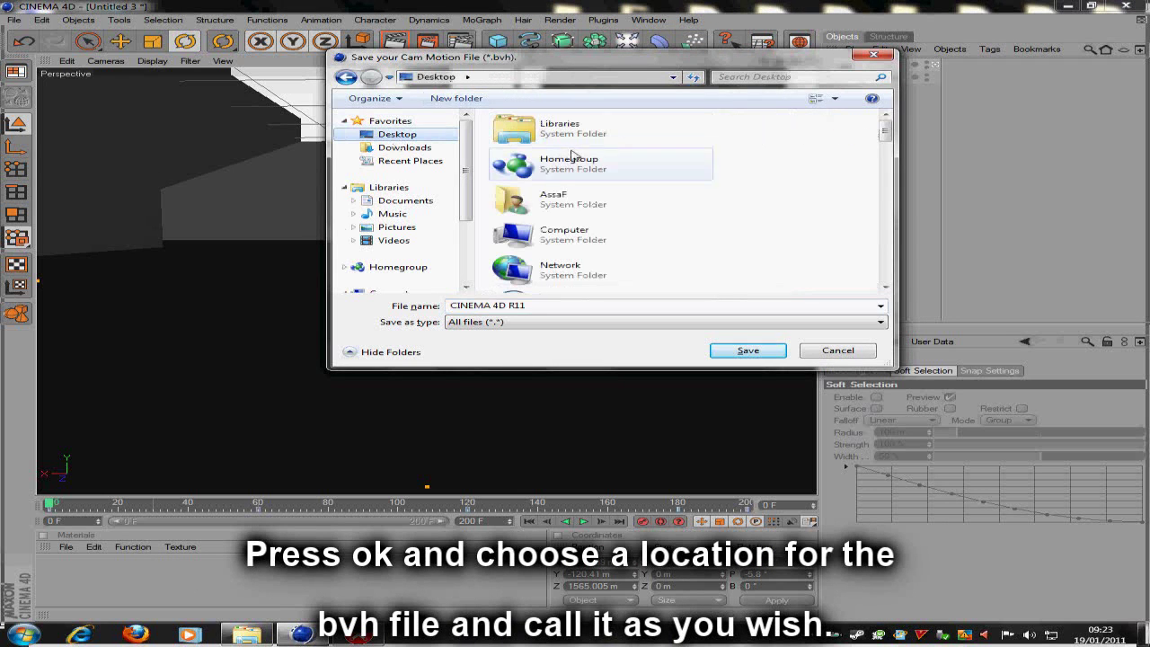
pyautogui.doubleClick(573, 230)
pyautogui.doubleClick(580, 200)
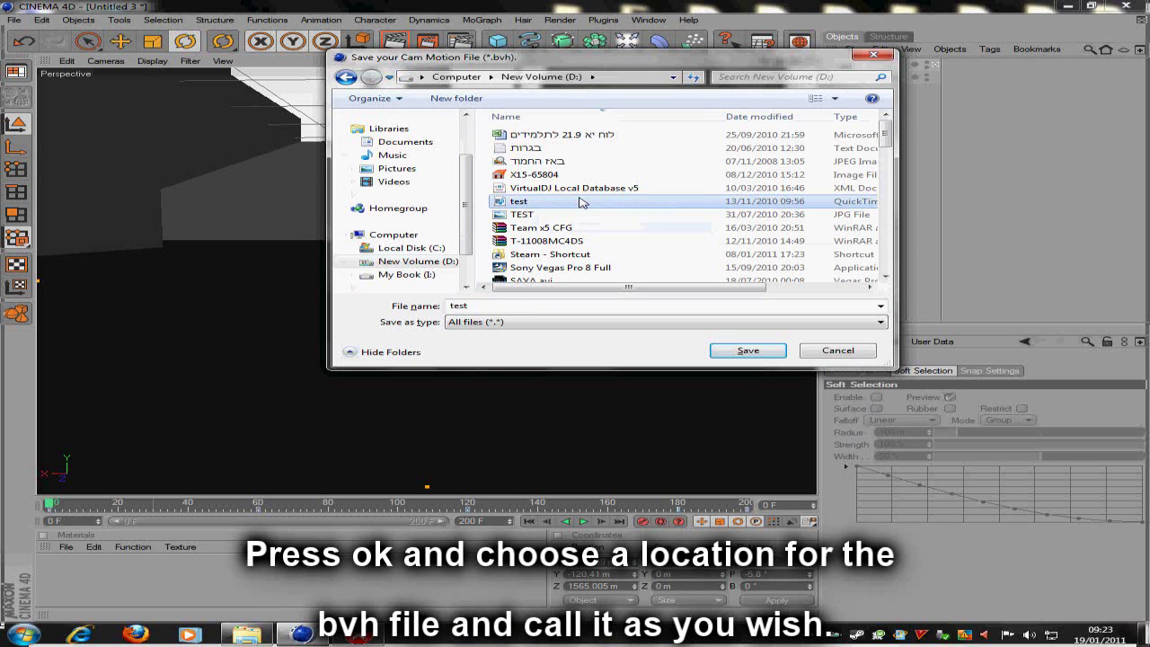
pyautogui.press('t')
pyautogui.press('t')
pyautogui.press('t')
pyautogui.press('t')
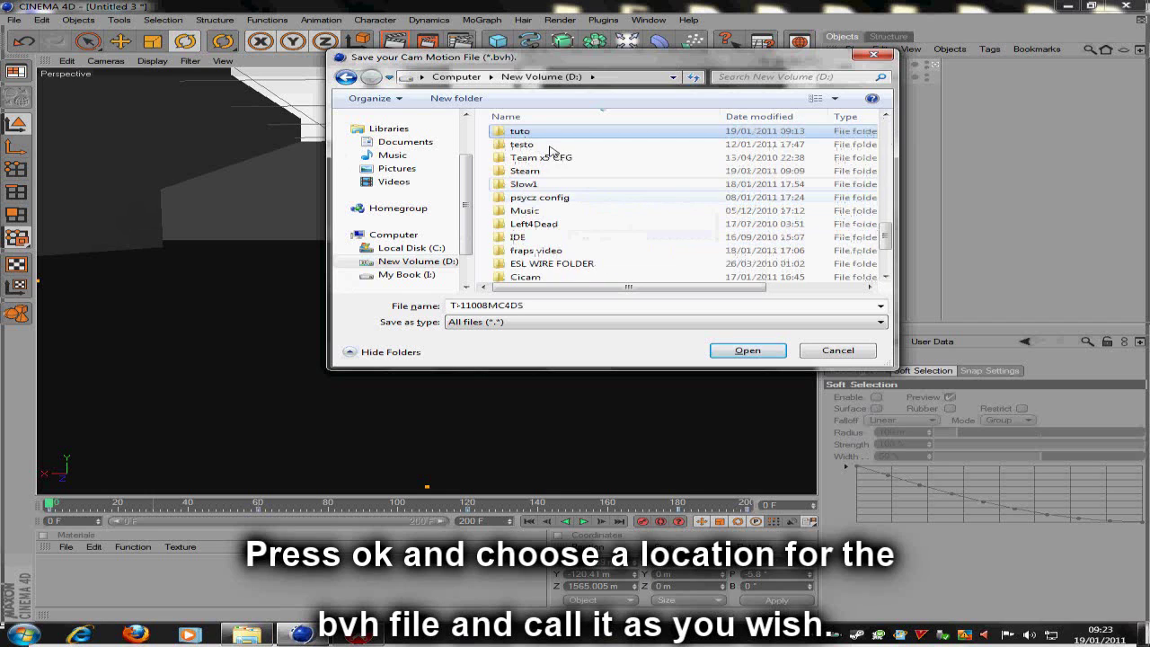
pyautogui.doubleClick(540, 135)
pyautogui.write('M')
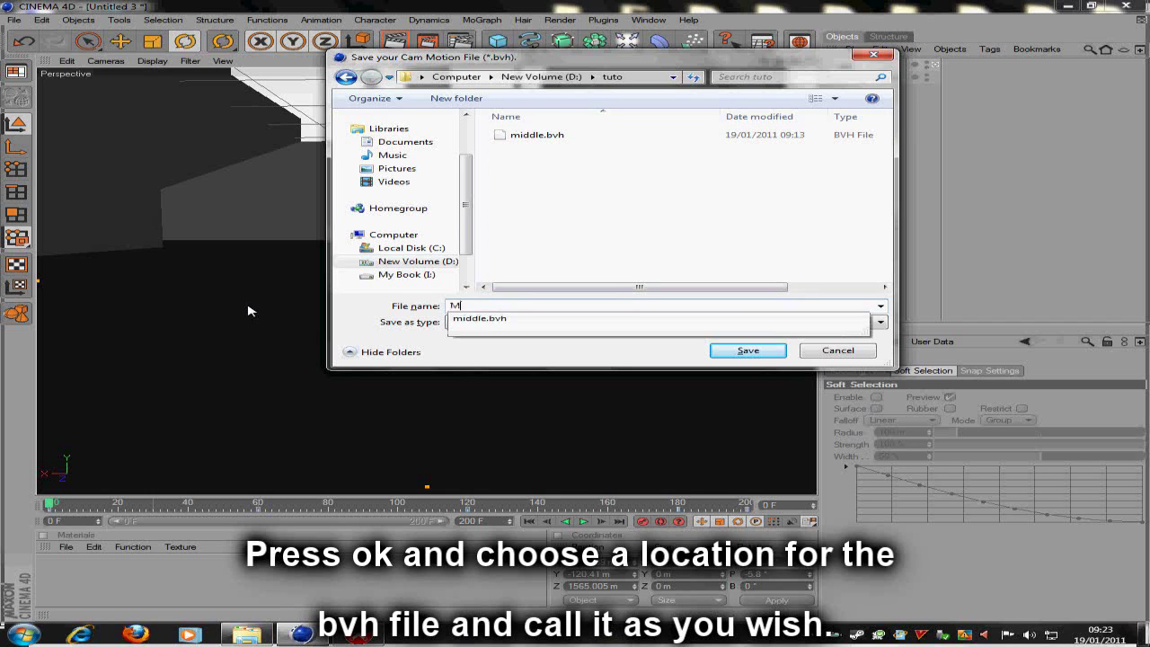
pyautogui.press('Return')
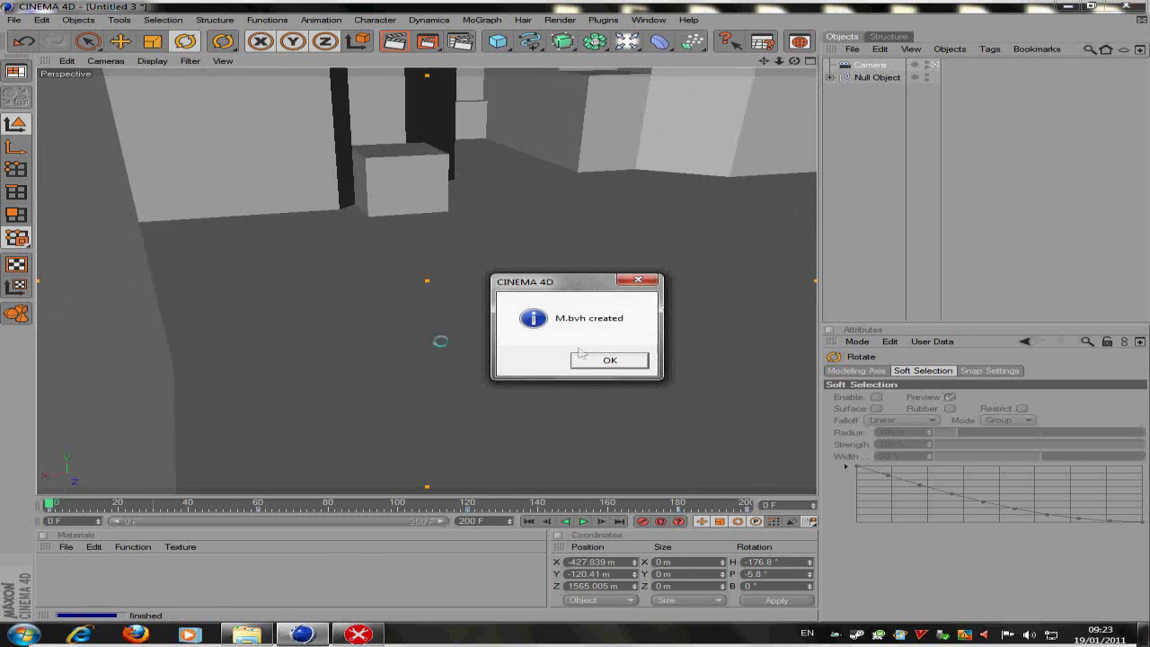
pyautogui.click(607, 361)
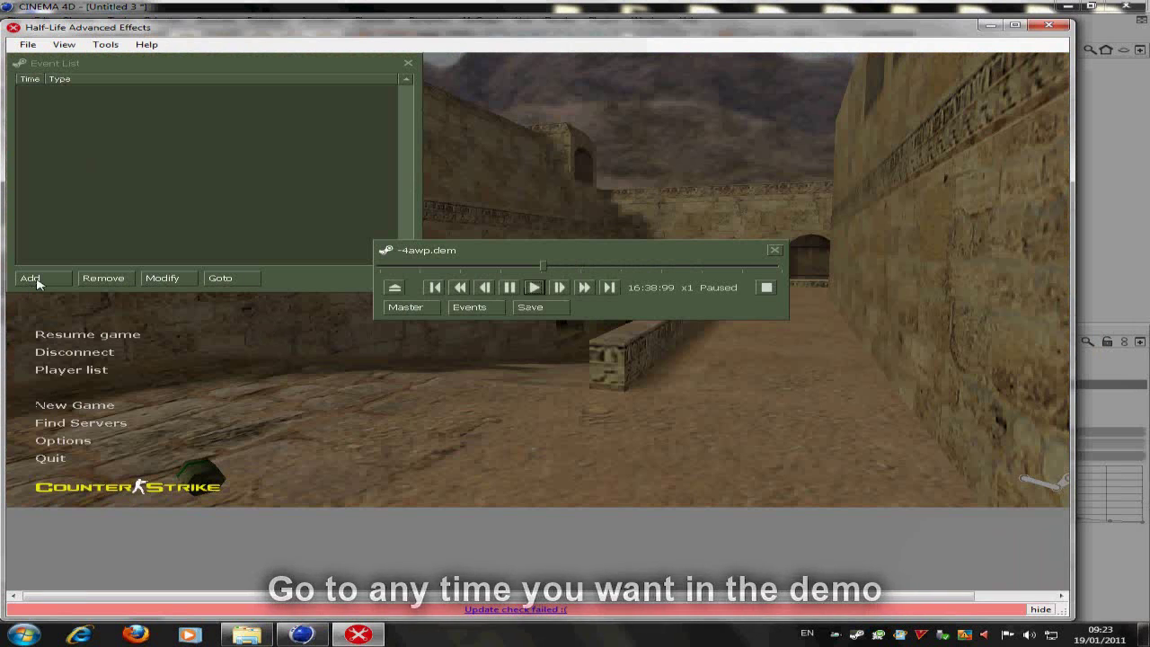
# - Add a STUFFTEXT event with the command 'start' at 016:38:99 in the Event List
pyautogui.click(30, 278)
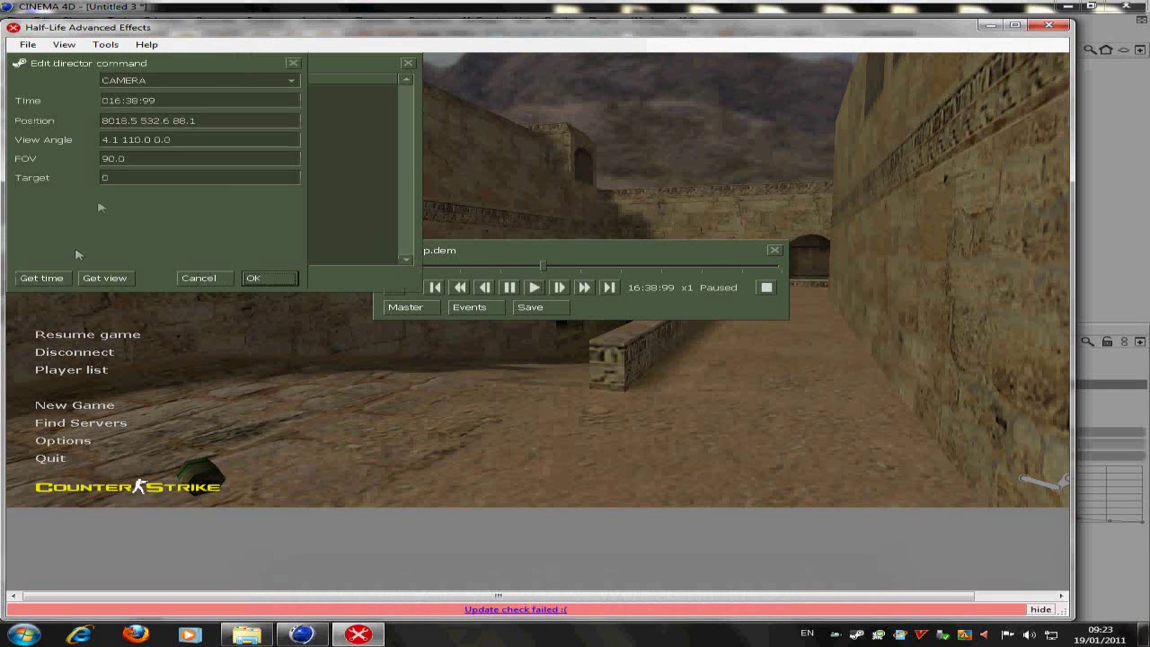
pyautogui.click(175, 81)
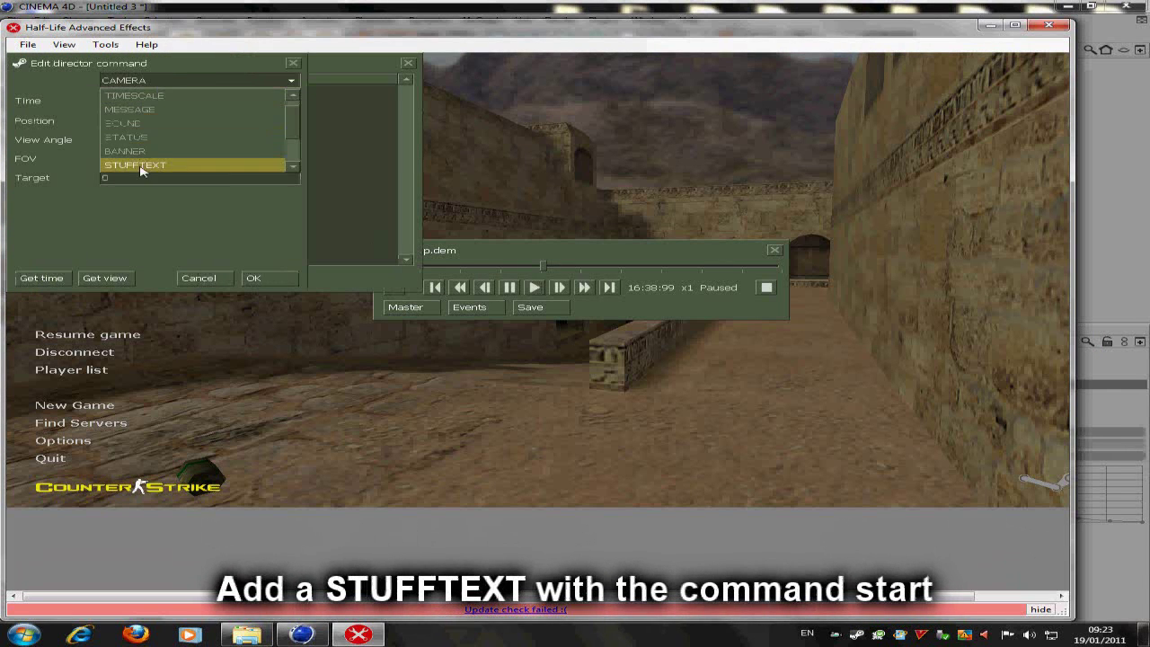
pyautogui.click(171, 162)
pyautogui.moveTo(241, 120); pyautogui.dragTo(7, 106)
pyautogui.write('start')
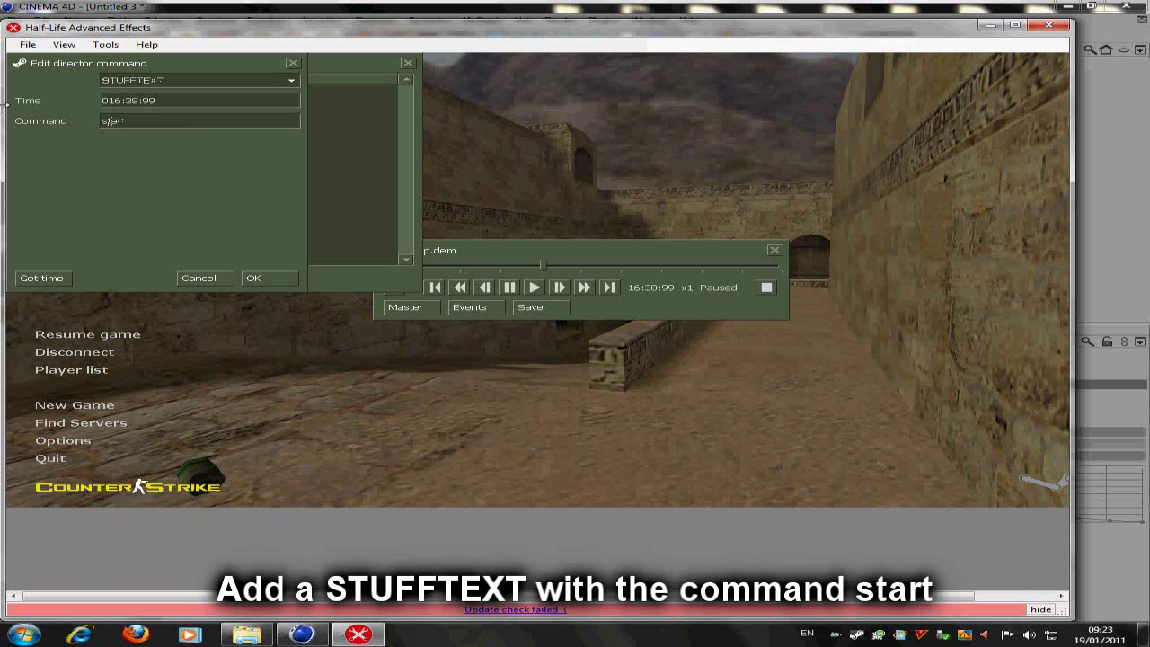
pyautogui.click(261, 277)
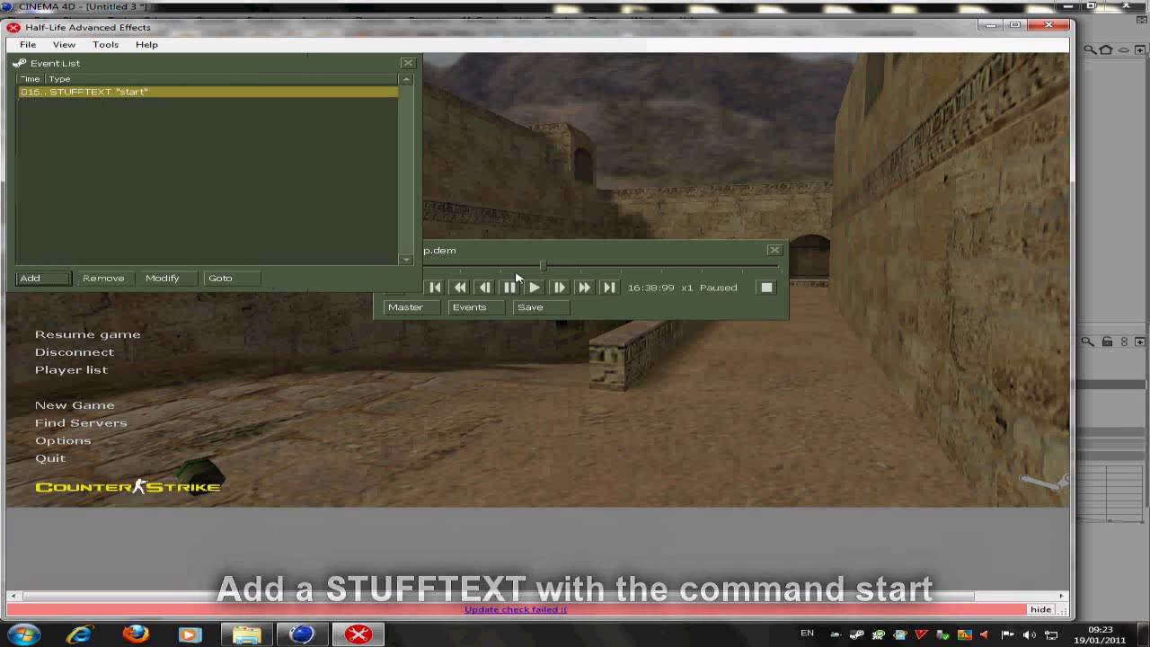
# - Advance the demo to 16:39:92 and add a new STUFFTEXT event there
pyautogui.click(534, 287)
pyautogui.click(509, 287)
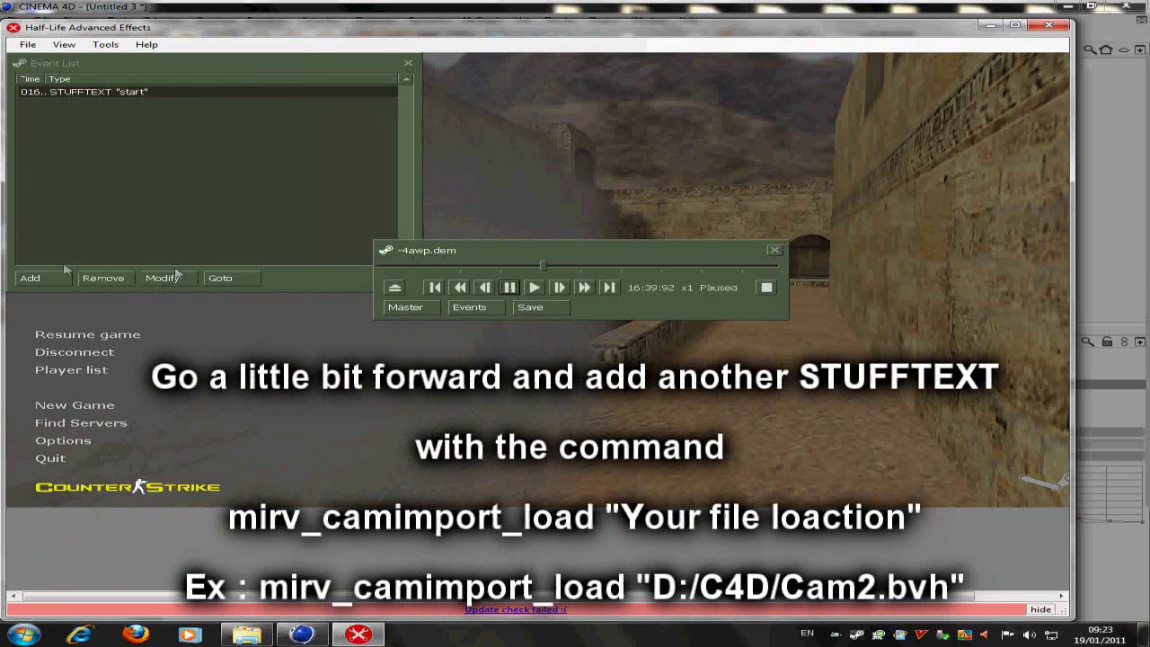
pyautogui.click(29, 277)
pyautogui.click(198, 80)
pyautogui.scroll(-2, 150, 152)
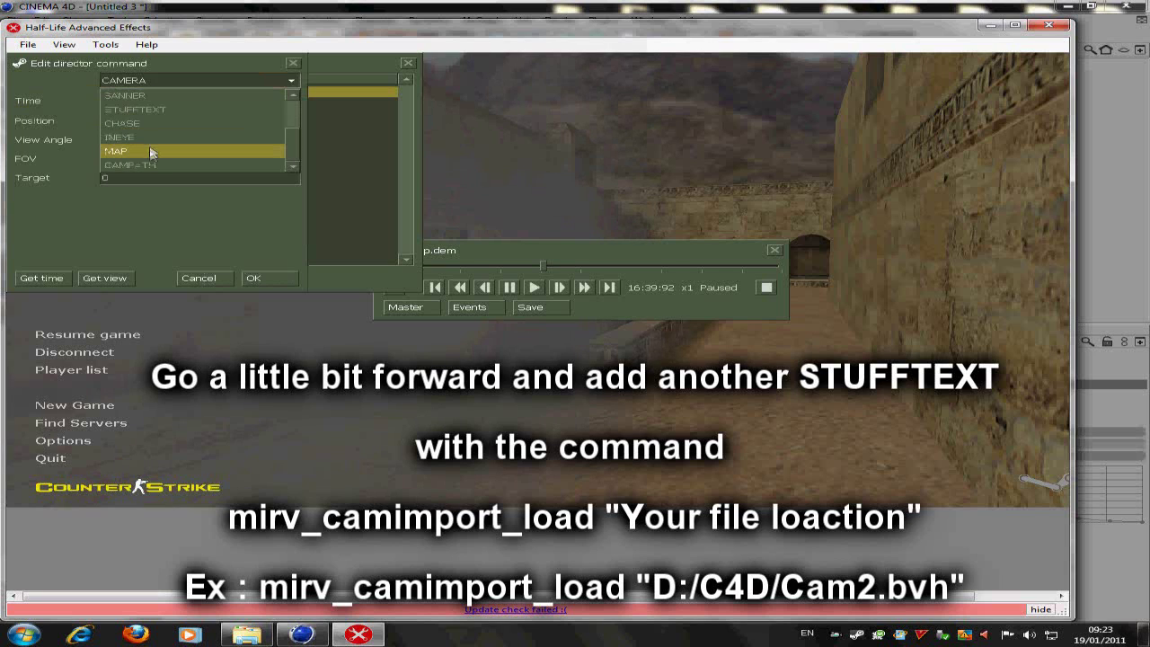
pyautogui.click(153, 108)
# - Set the event's command to mirv_camimport_load "D:/tuto/M.bvh" and confirm it
pyautogui.moveTo(238, 120); pyautogui.dragTo(5, 119)
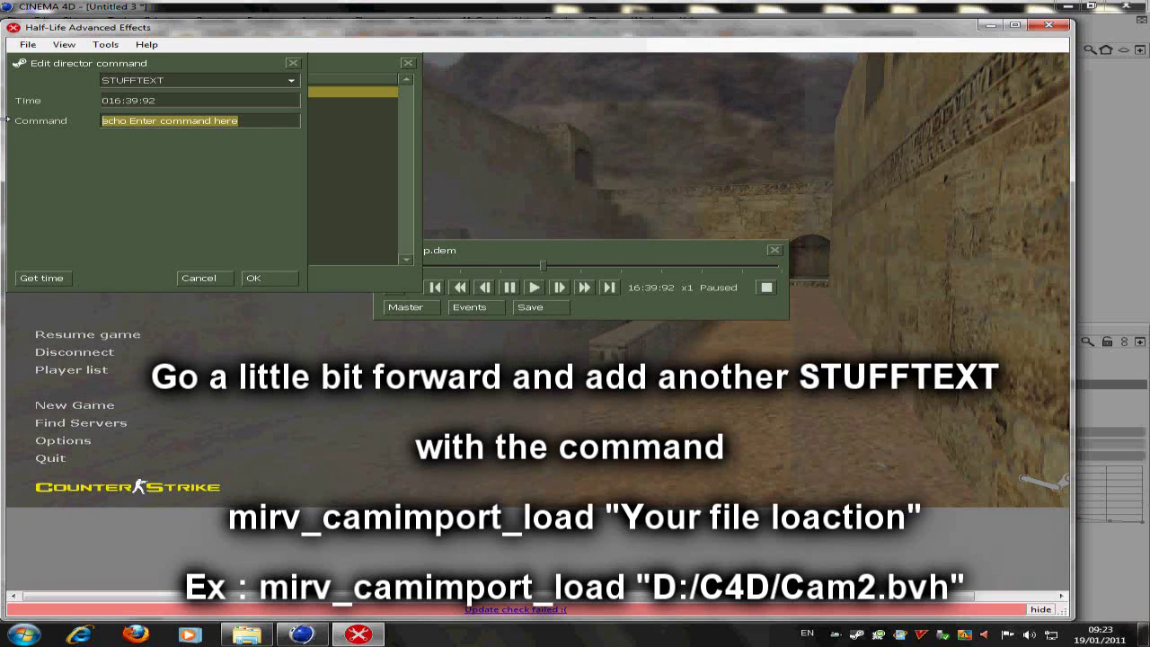
pyautogui.press('`')
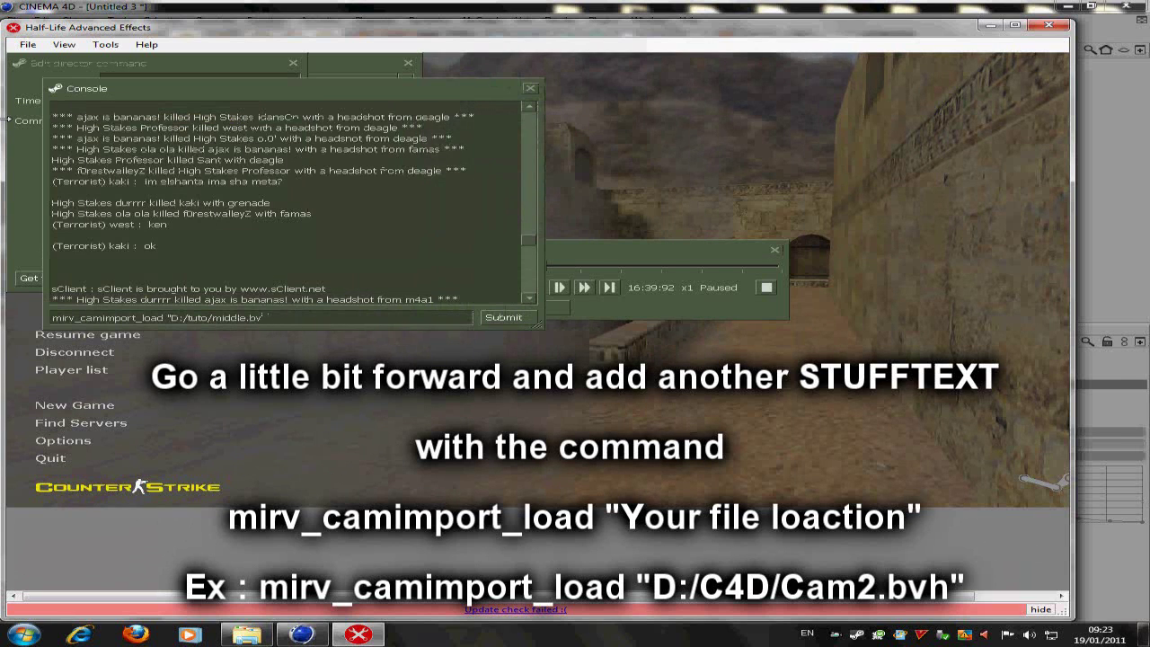
pyautogui.press('BackSpace')
pyautogui.press('BackSpace')
pyautogui.press('BackSpace')
pyautogui.press('BackSpace')
pyautogui.press('BackSpace')
pyautogui.press('BackSpace')
pyautogui.press('BackSpace')
pyautogui.press('BackSpace')
pyautogui.press('BackSpace')
pyautogui.press('BackSpace')
pyautogui.press('BackSpace')
pyautogui.press('BackSpace')
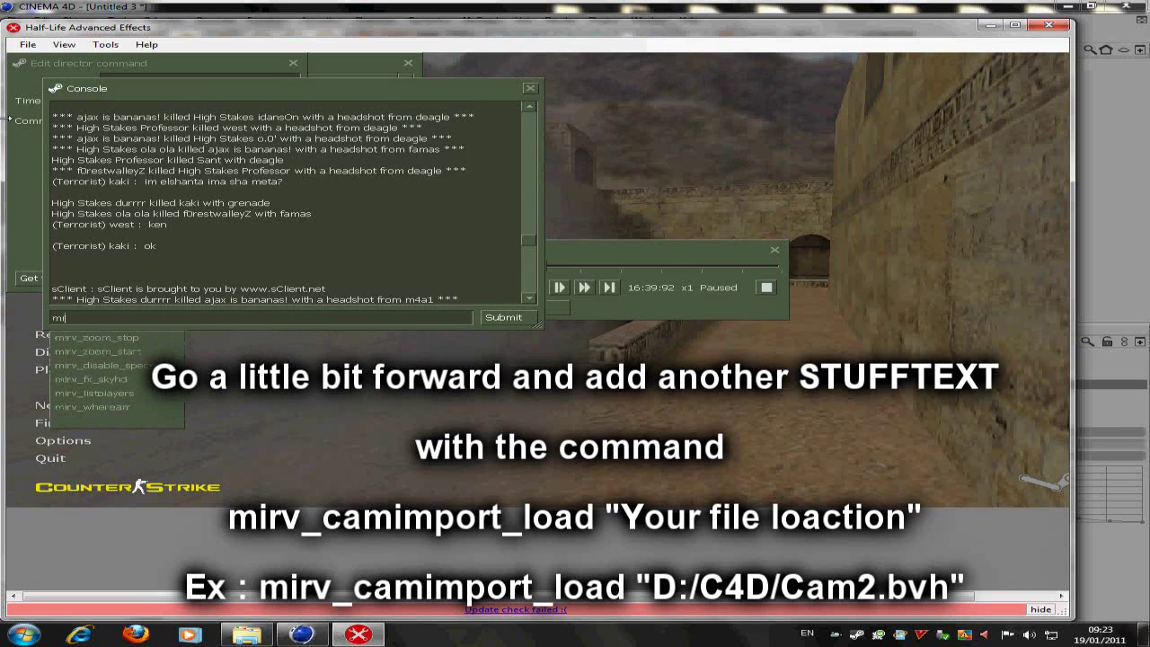
pyautogui.write('rv_ca')
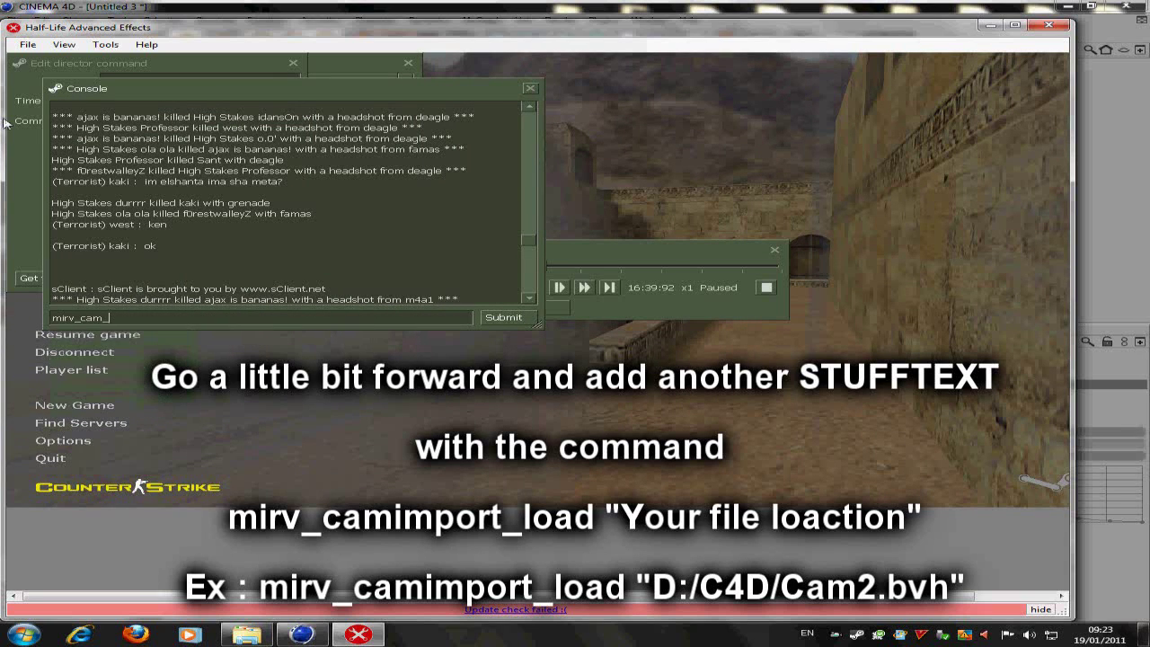
pyautogui.write('mport')
pyautogui.press('Down')
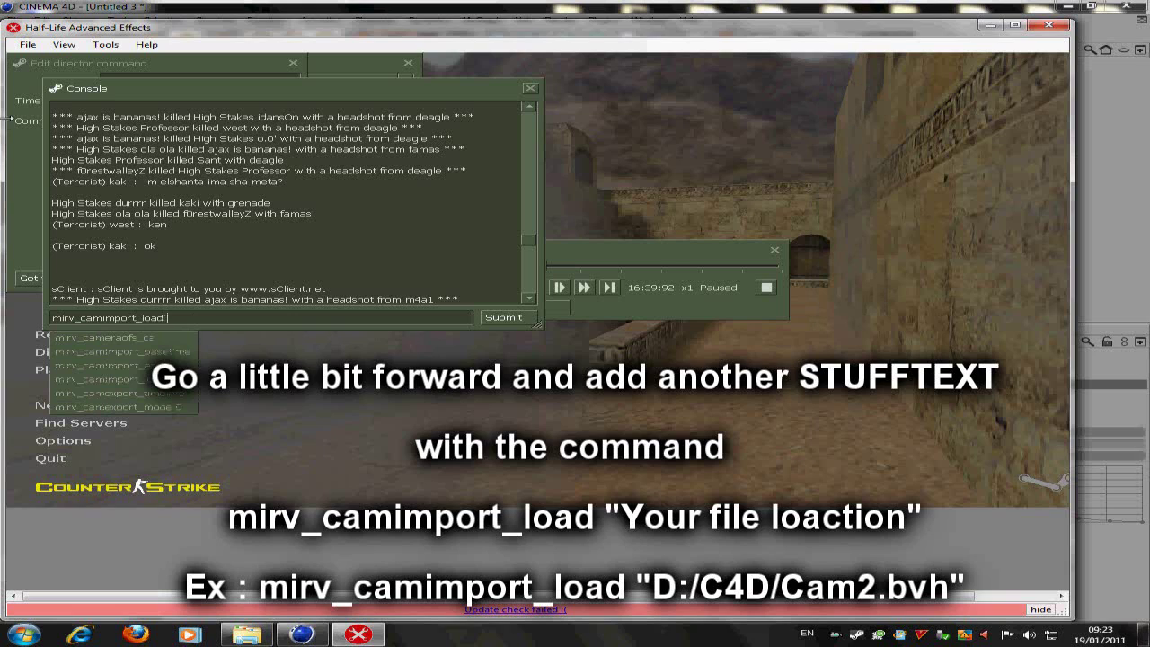
pyautogui.write('"D:/tuto/')
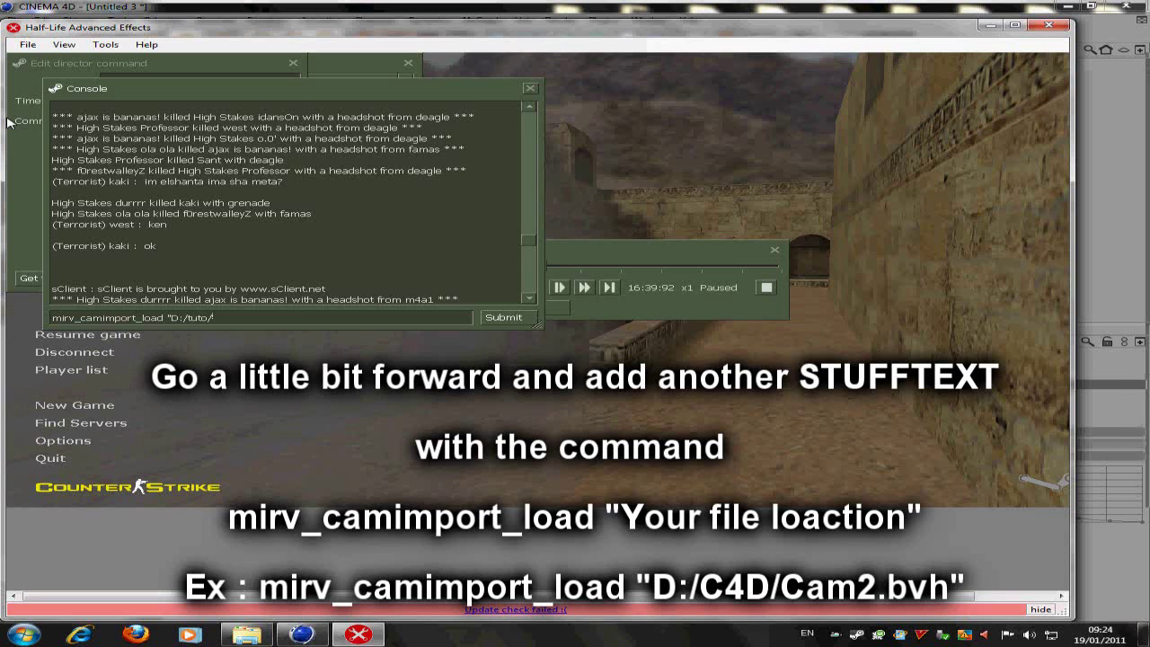
pyautogui.write('M.bvh')
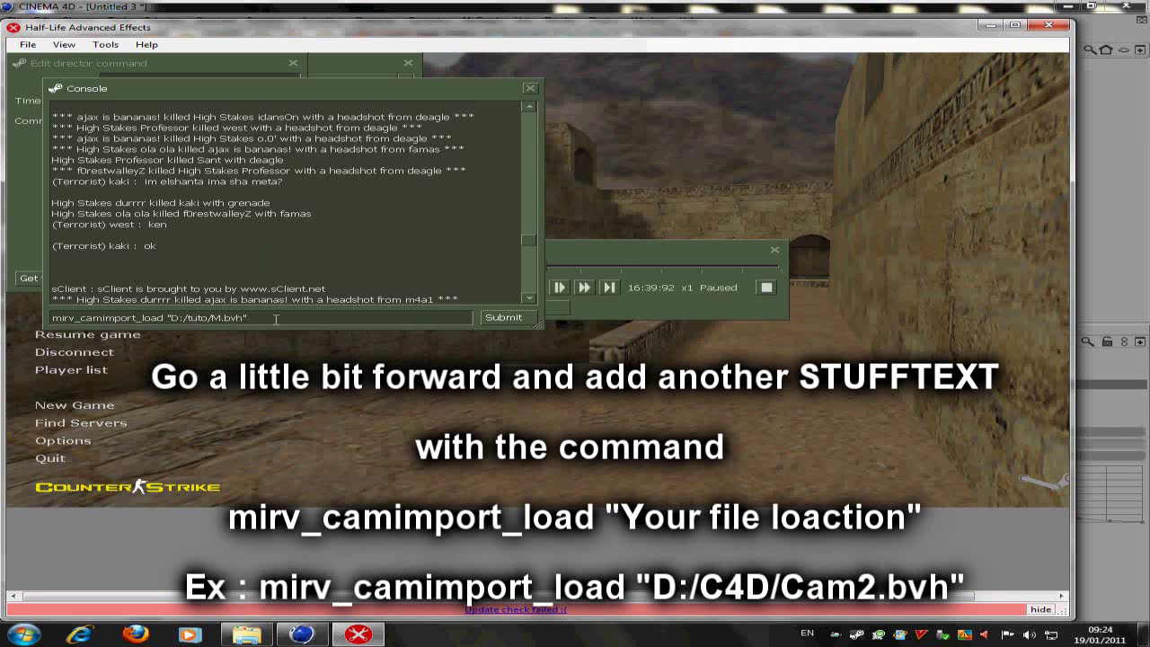
pyautogui.click(134, 334)
pyautogui.click(29, 159)
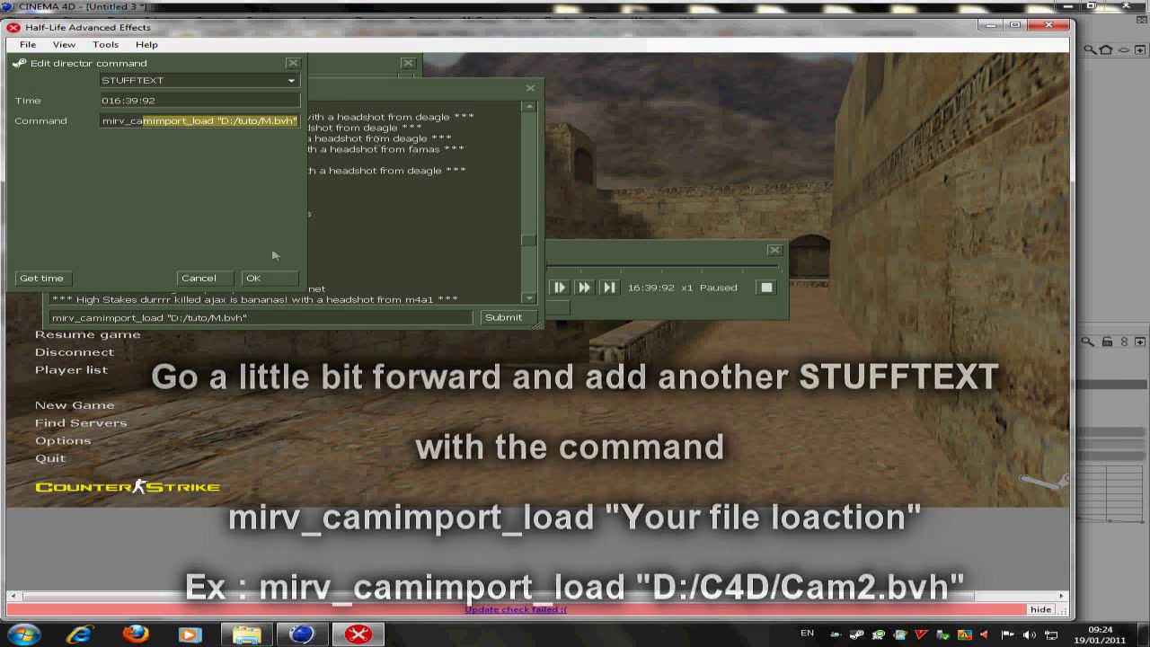
pyautogui.click(254, 278)
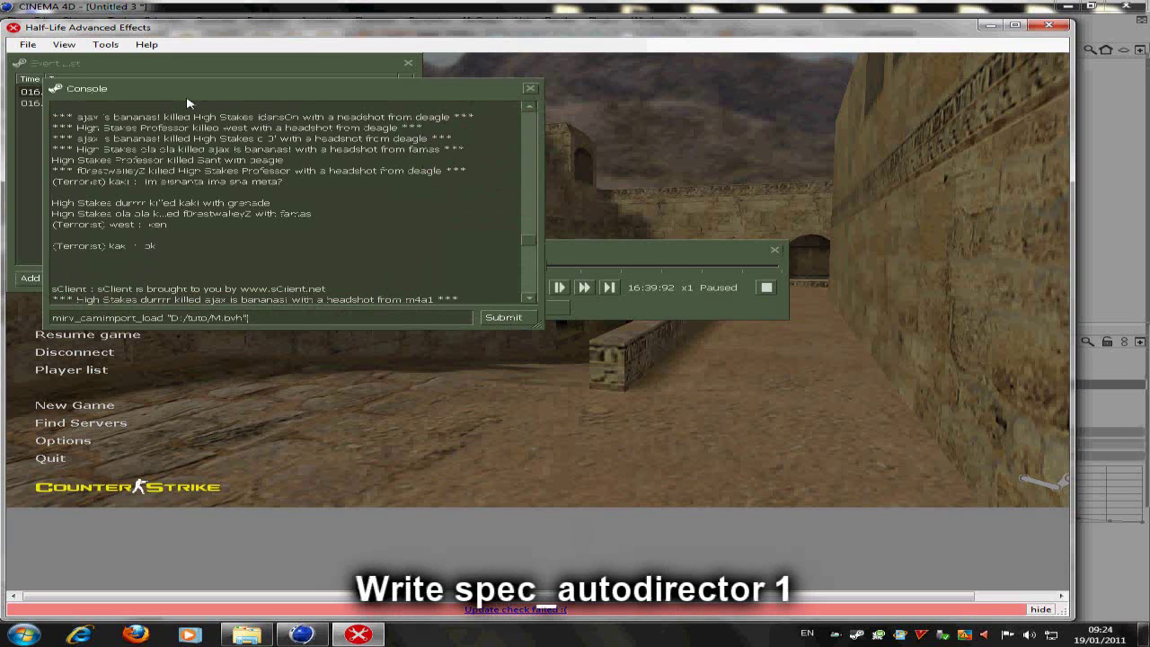
pyautogui.click(260, 317)
pyautogui.write('mirv_camimpoi')
# - Run spec_autodirector 1 in the game console
pyautogui.press('BackSpace')
pyautogui.press('BackSpace')
pyautogui.press('BackSpace')
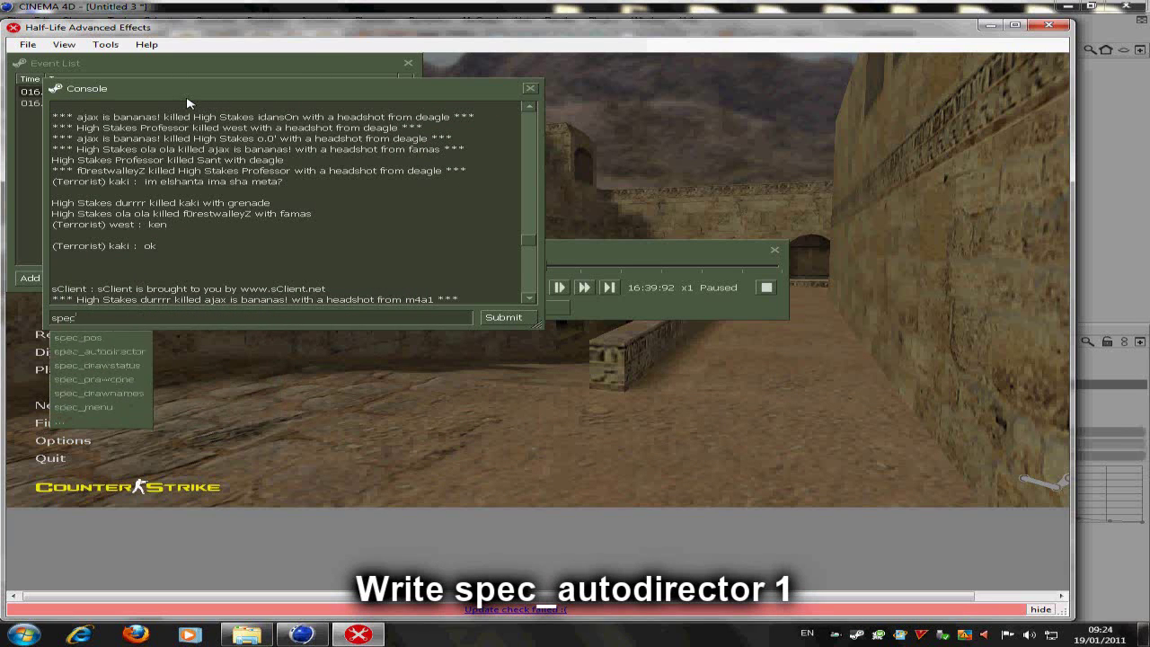
pyautogui.write('spec_autodirector 1')
pyautogui.press('Return')
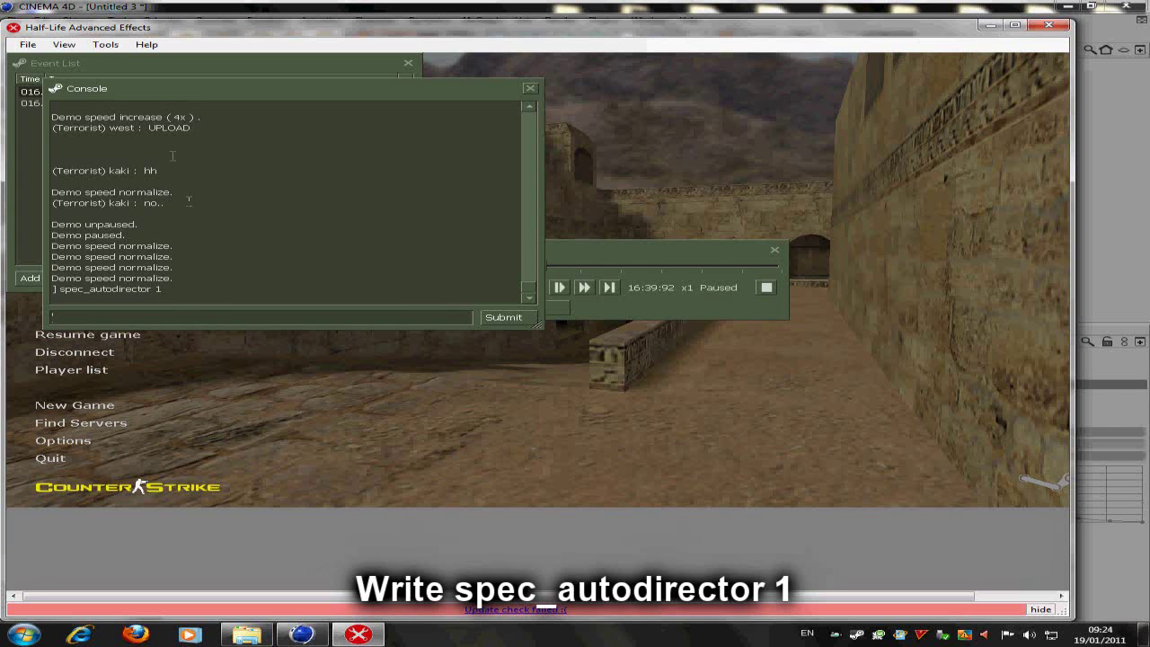
# - Jump the demo back to the first STUFFTEXT 'start' event at 16:38:98
pyautogui.click(149, 97)
pyautogui.click(139, 92)
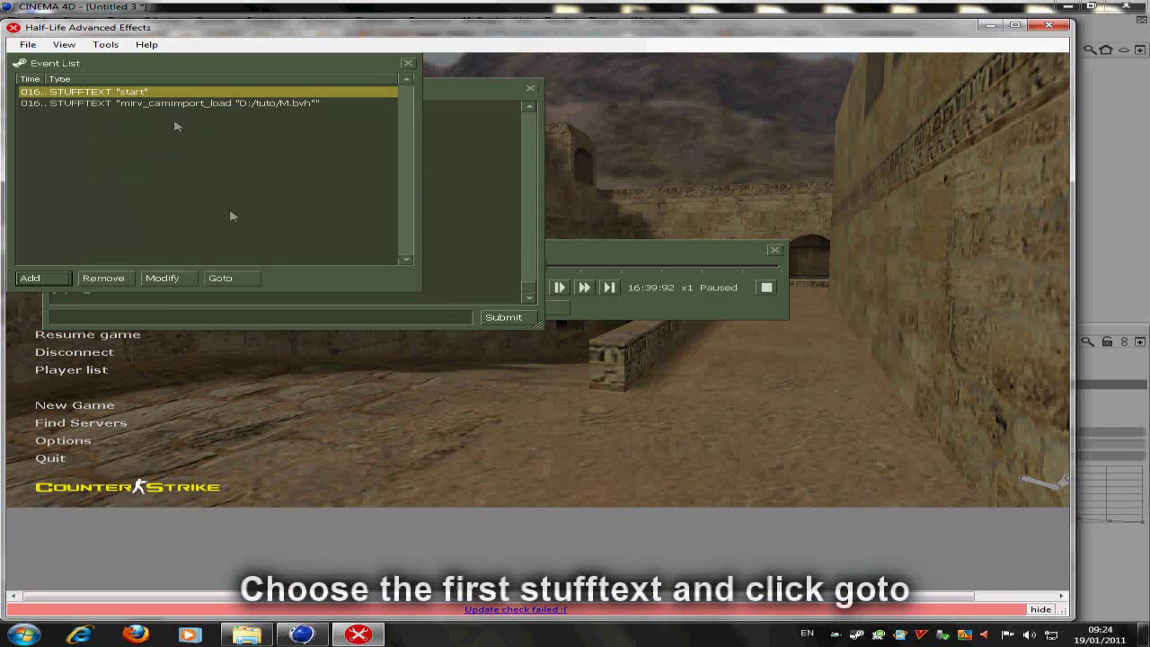
pyautogui.click(220, 277)
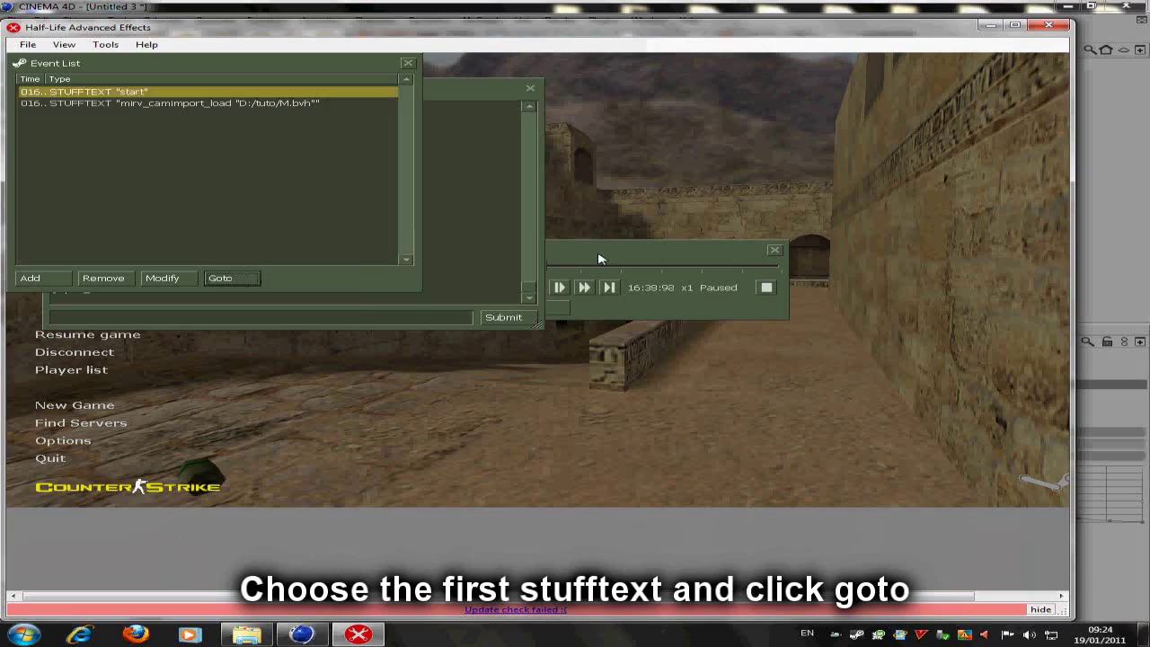
pyautogui.click(596, 259)
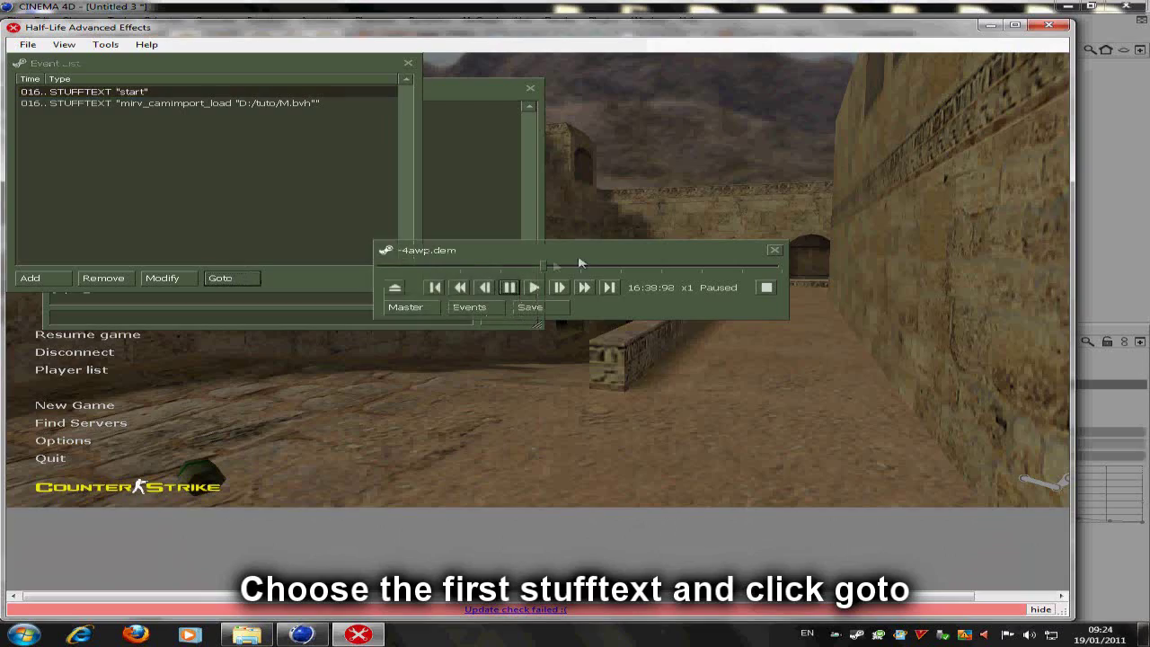